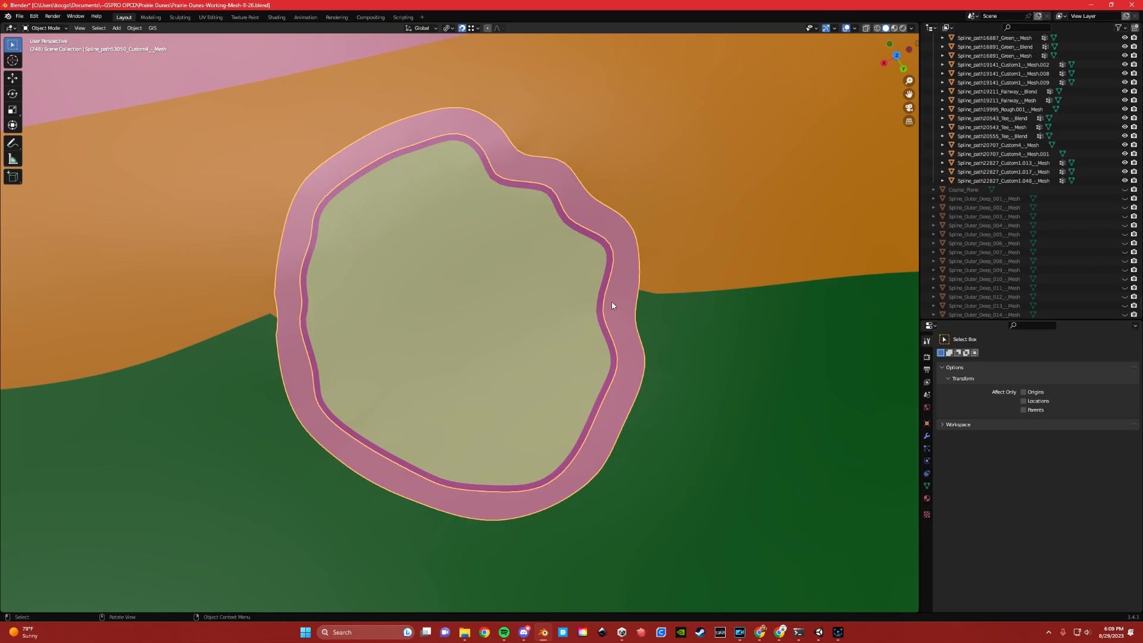
# Step: Join the Custom4 ring to the bunker blend mesh and merge all of its vertices by distance
pyautogui.click(602, 331)
pyautogui.press('Tab')
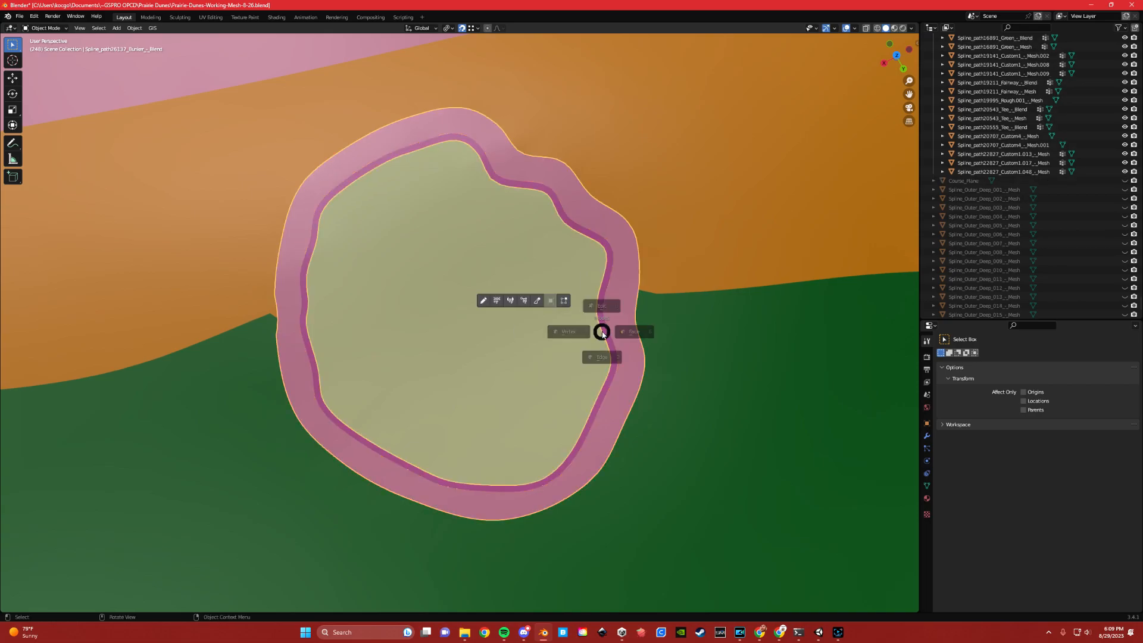
pyautogui.click(534, 333)
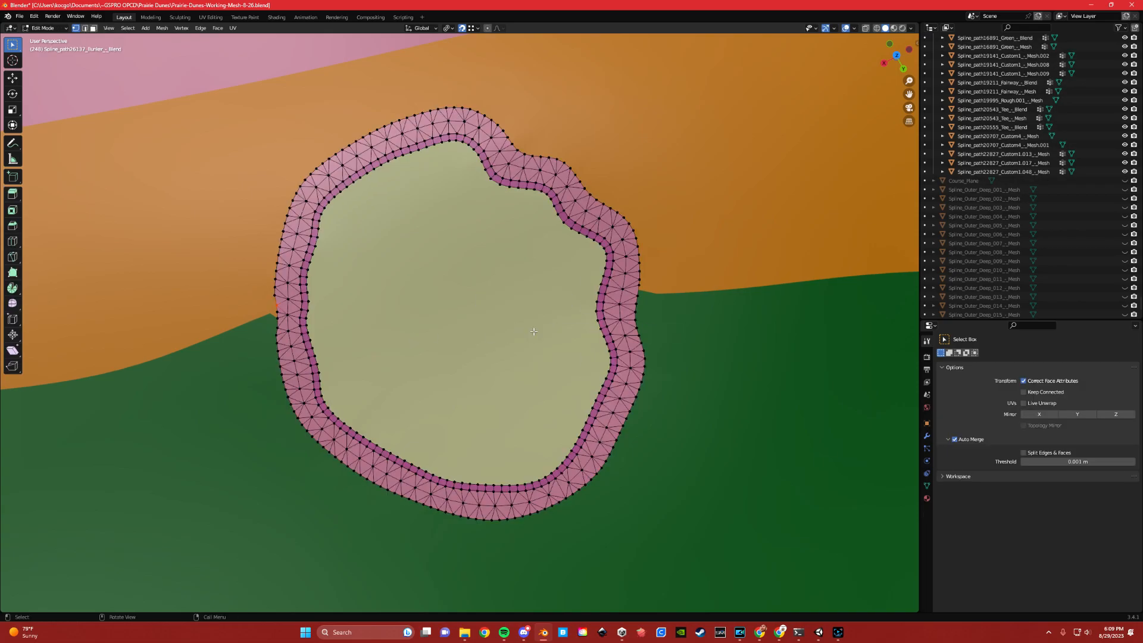
pyautogui.press('a')
pyautogui.press('m')
pyautogui.click(515, 365)
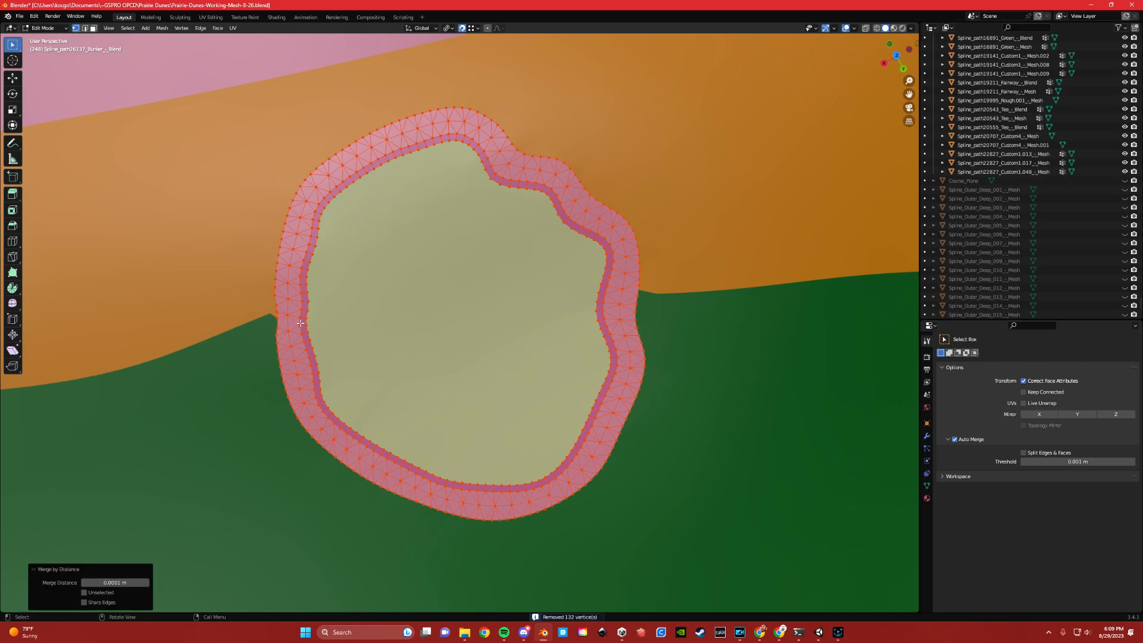
pyautogui.hotkey('alt', 'a')
pyautogui.press('Tab')
pyautogui.click(300, 271)
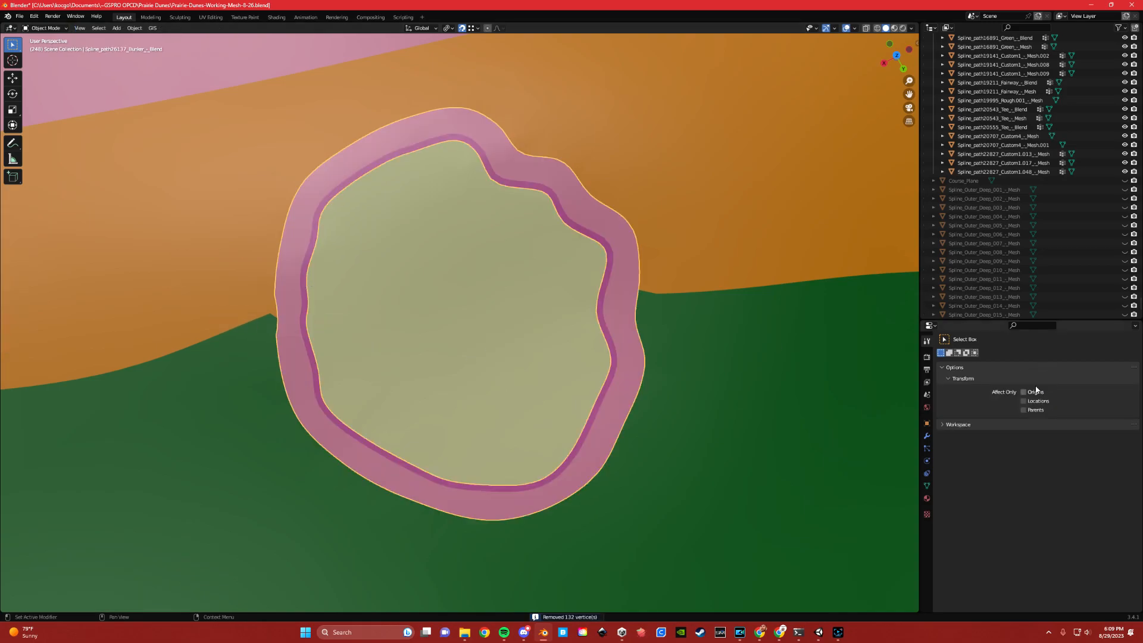
# Step: Remove the Custom4 material slot from the joined bunker ring and check its wireframe in vertex edit mode
pyautogui.click(927, 498)
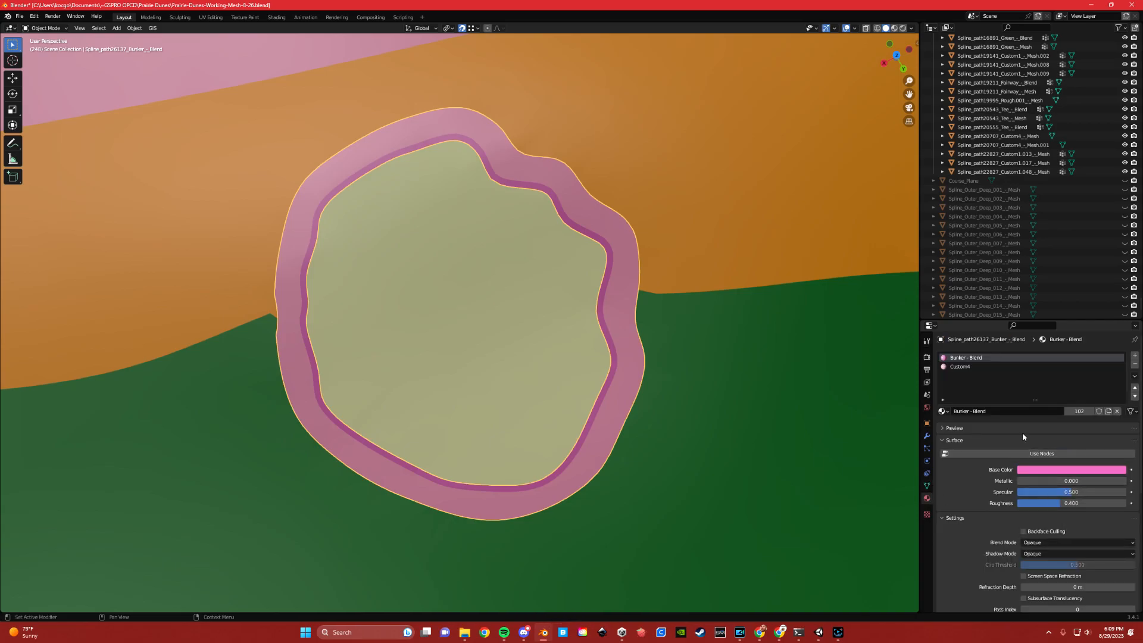
pyautogui.click(960, 366)
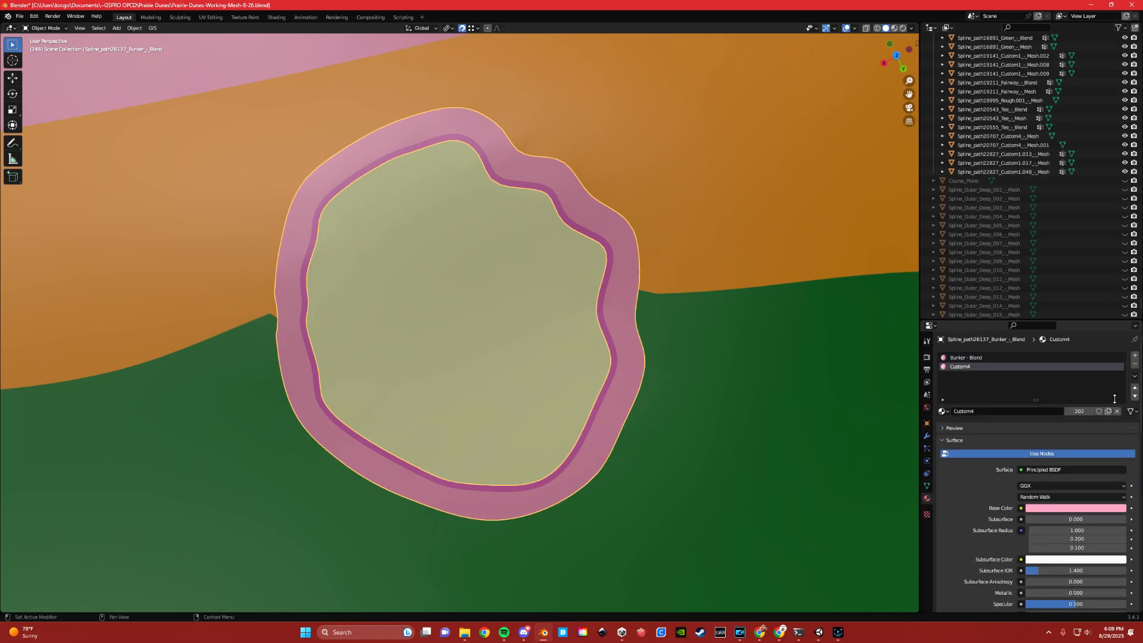
pyautogui.click(1135, 364)
pyautogui.press('Tab')
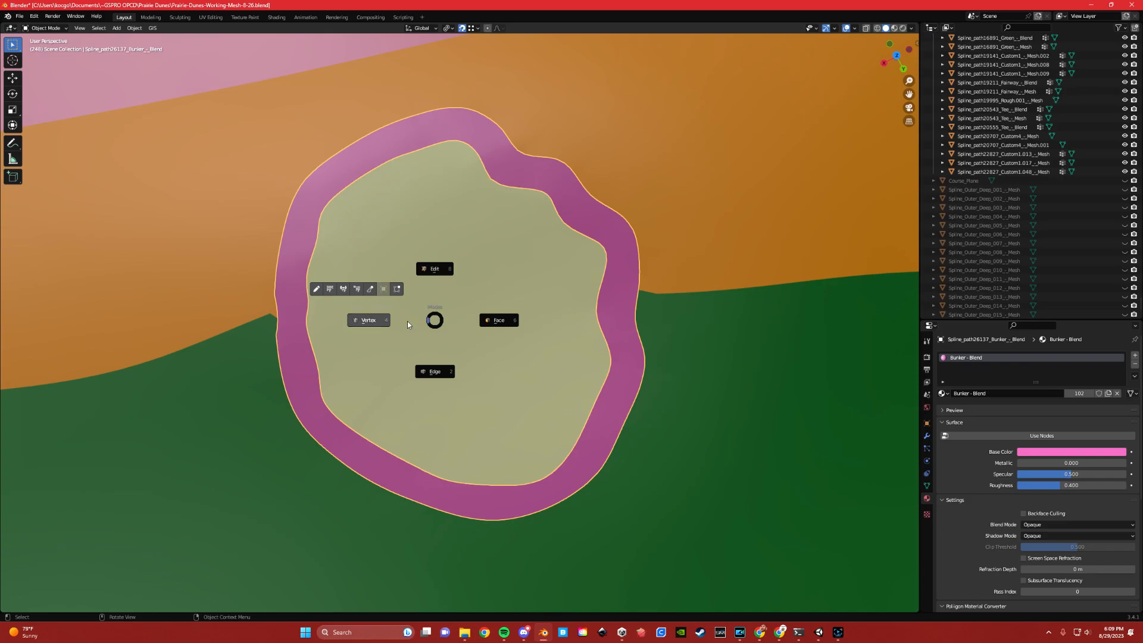
pyautogui.click(383, 321)
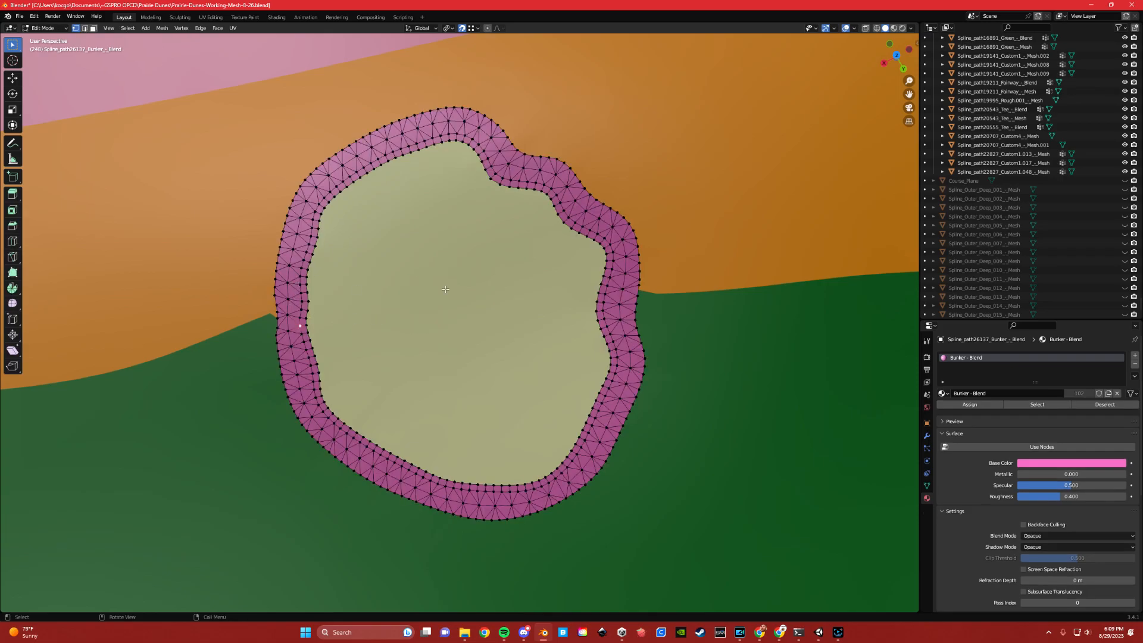
pyautogui.press('Tab')
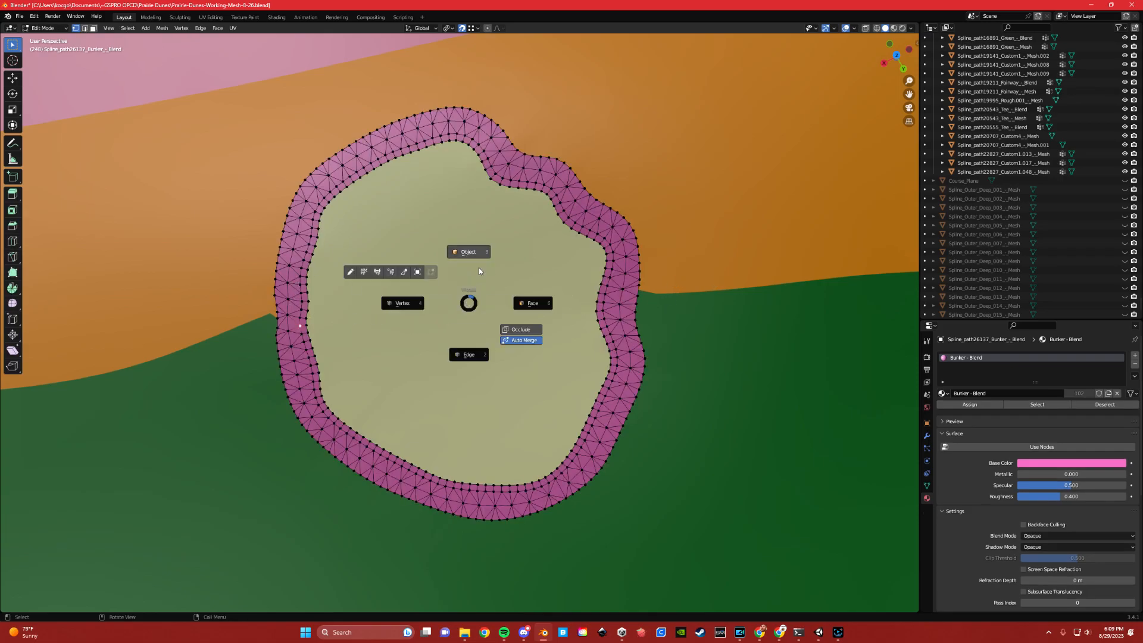
pyautogui.click(445, 265)
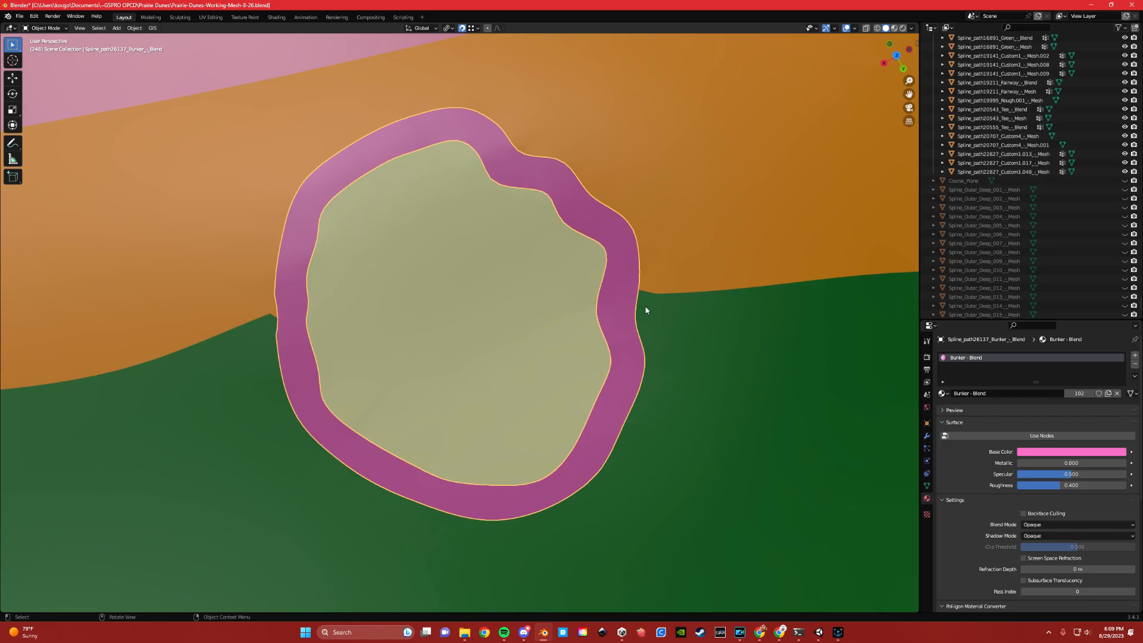
# Step: Examine the vertices on the bunker's right side where the ring meets the orange Custom1 and green Rough meshes
pyautogui.scroll(3, 280, 309)
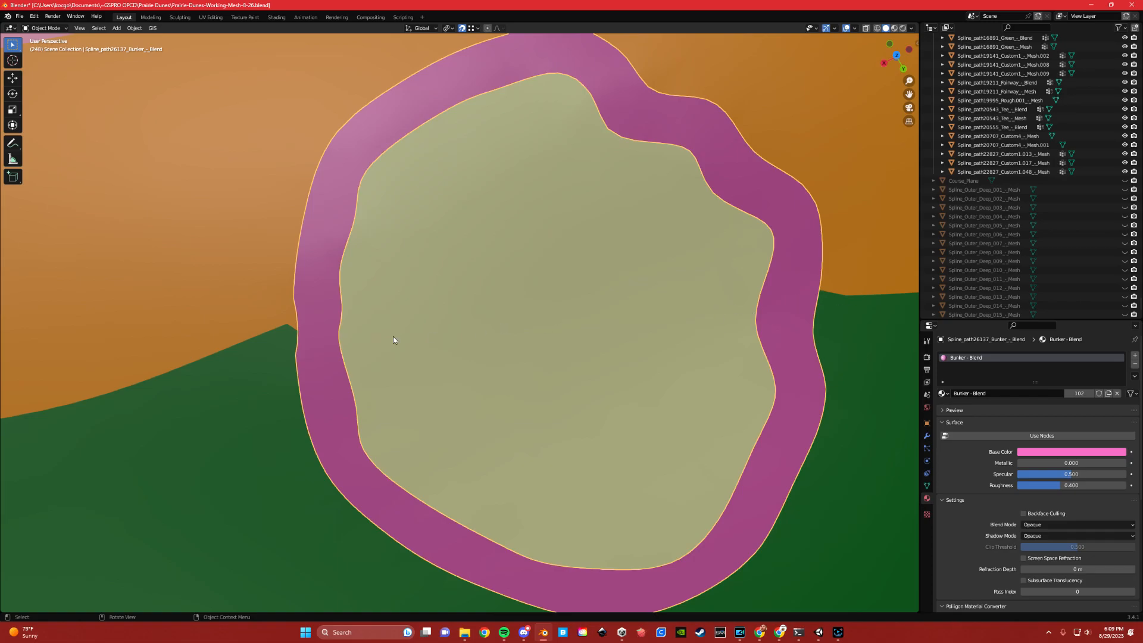
pyautogui.keyDown('shift'); pyautogui.moveTo(829, 318); pyautogui.dragTo(497, 349, button='middle'); pyautogui.keyUp('shift')
pyautogui.scroll(3, 498, 365)
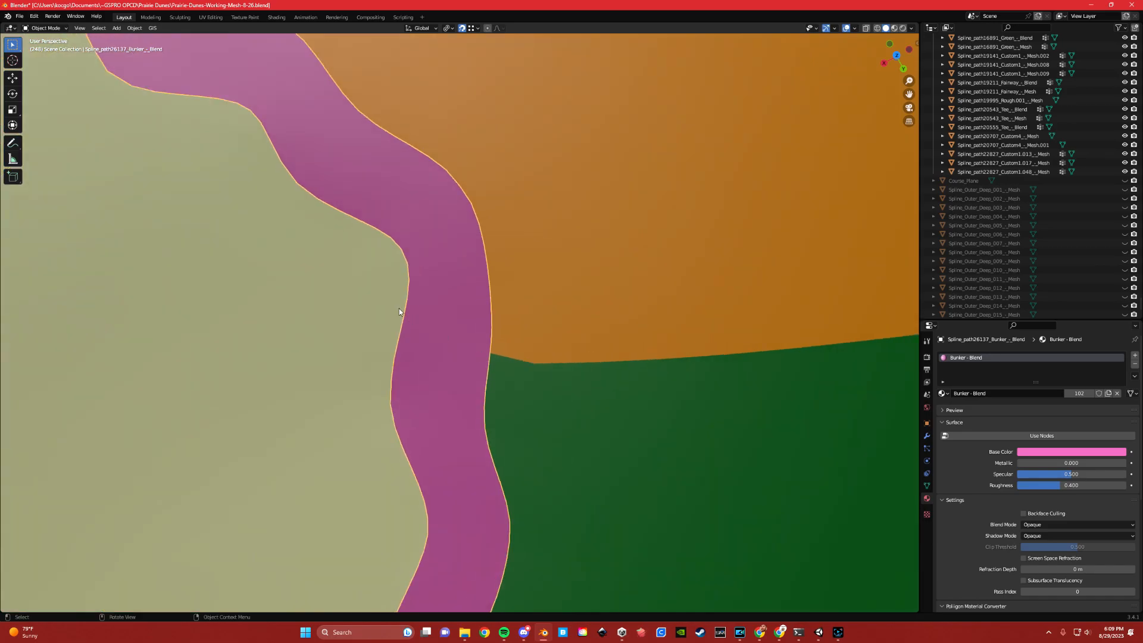
pyautogui.press('Tab')
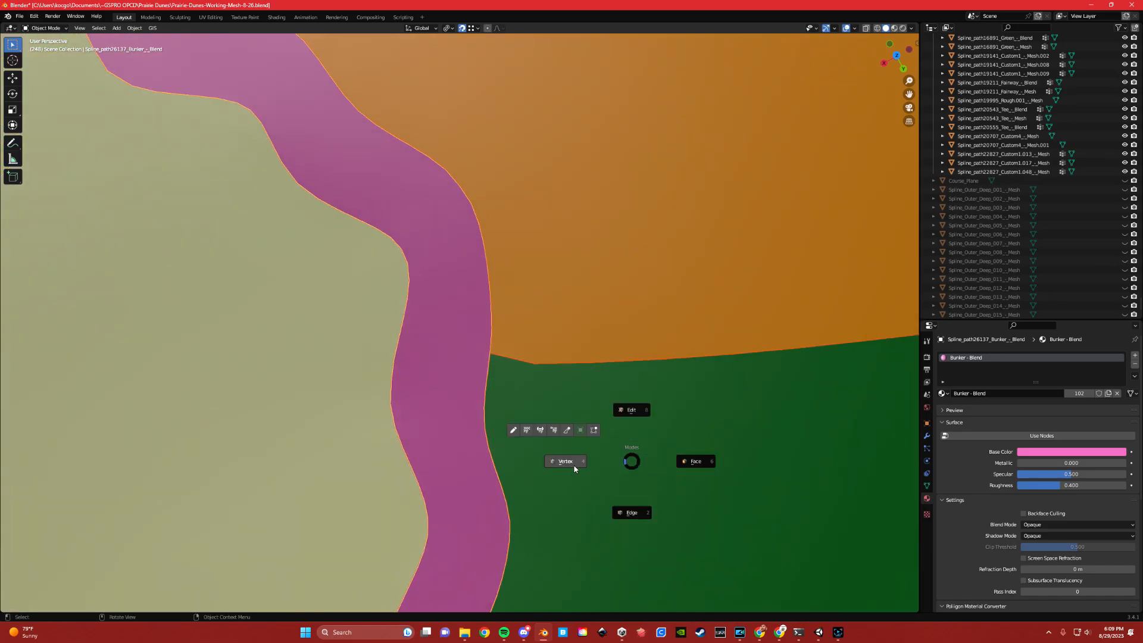
pyautogui.click(574, 469)
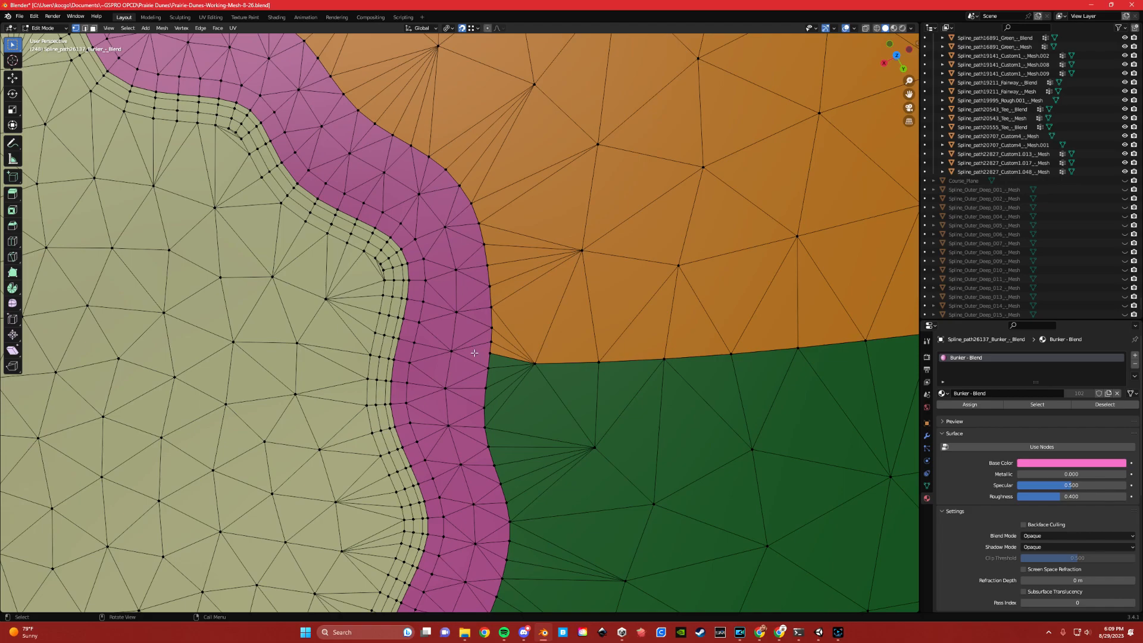
pyautogui.hotkey('ctrl', 'Tab')
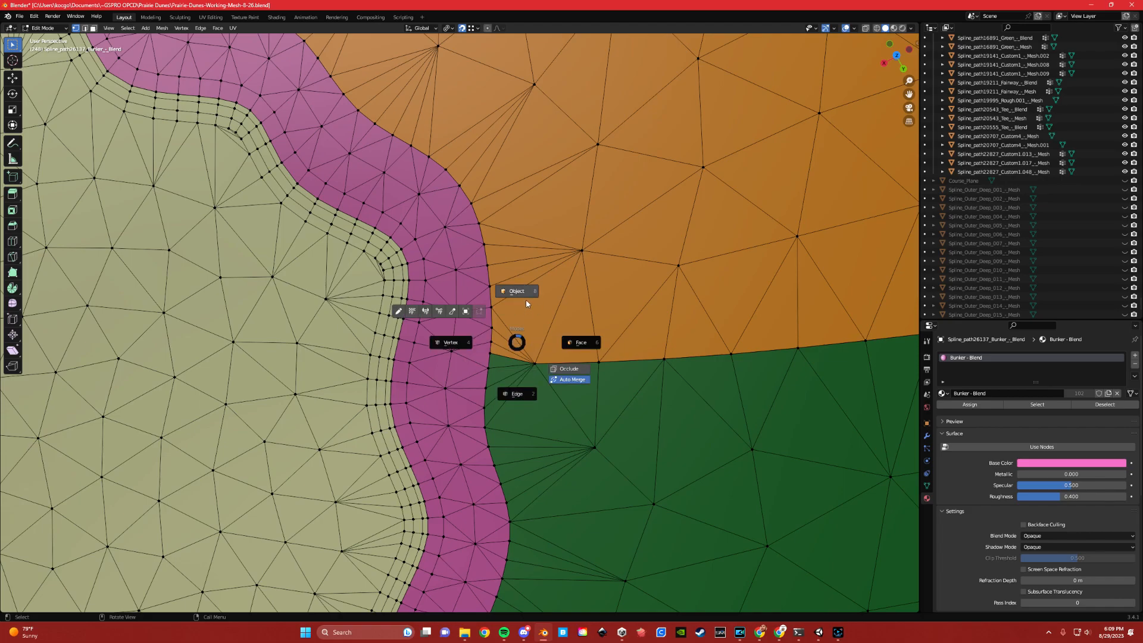
pyautogui.click(526, 299)
# Step: Move the Rough mesh's corner vertex at the bunker ring onto the next Rough vertex down along the ring
pyautogui.click(533, 460)
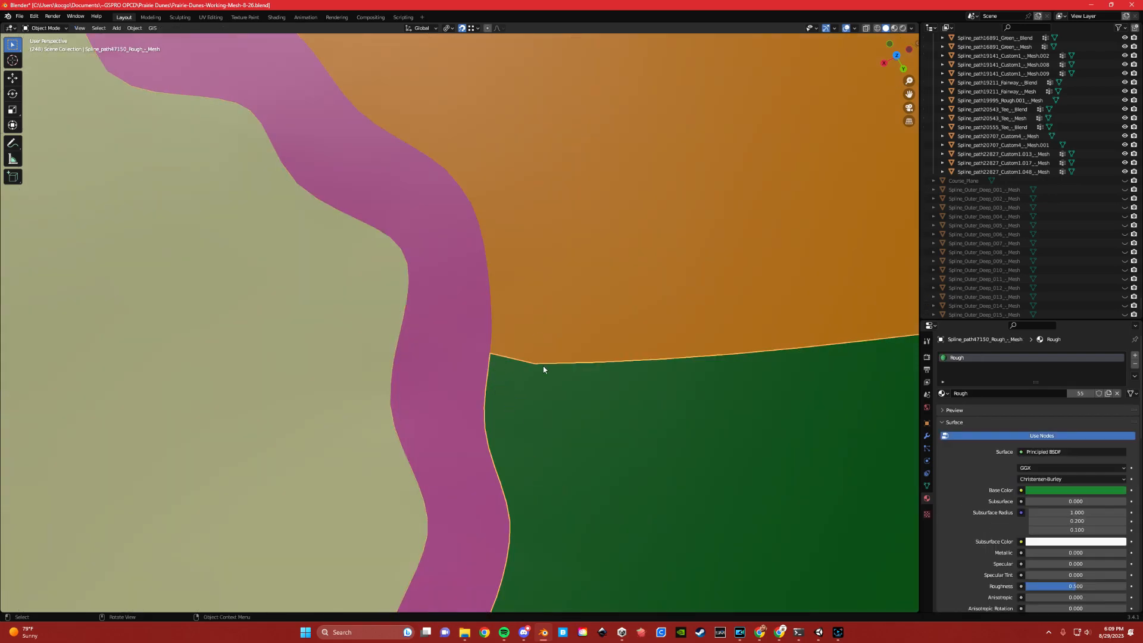
pyautogui.hotkey('ctrl', 'Tab')
pyautogui.click(469, 415)
pyautogui.click(490, 352)
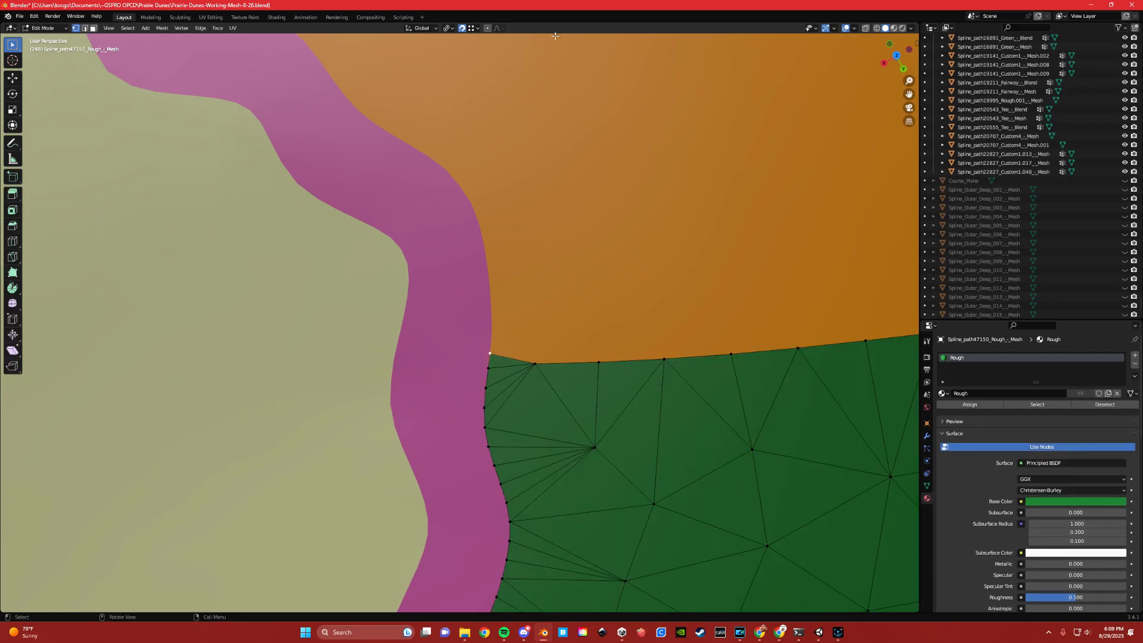
pyautogui.press('g')
pyautogui.click(482, 369)
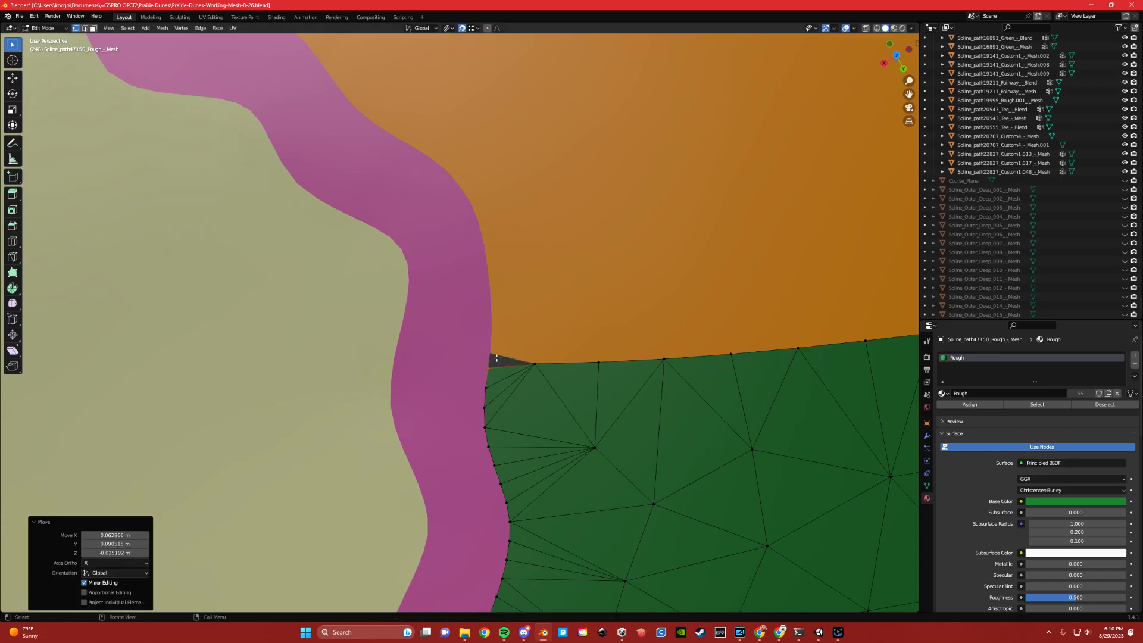
pyautogui.press('Tab')
pyautogui.click(495, 311)
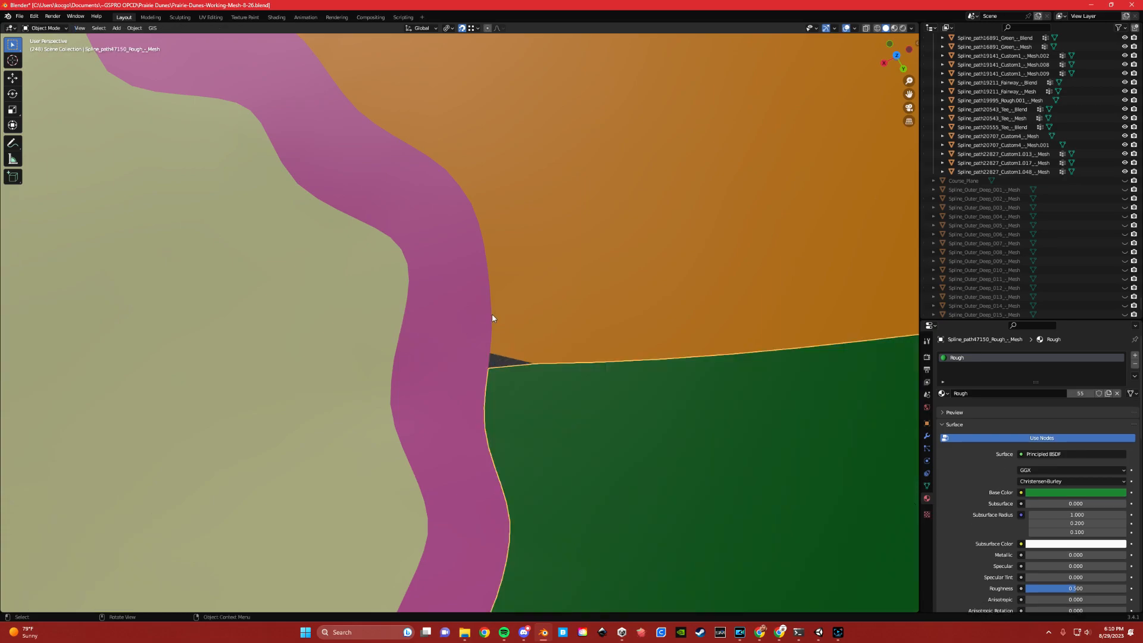
# Step: Check the Rough mesh's corner against the bunker ring's vertices with both meshes in vertex edit mode
pyautogui.click(477, 338)
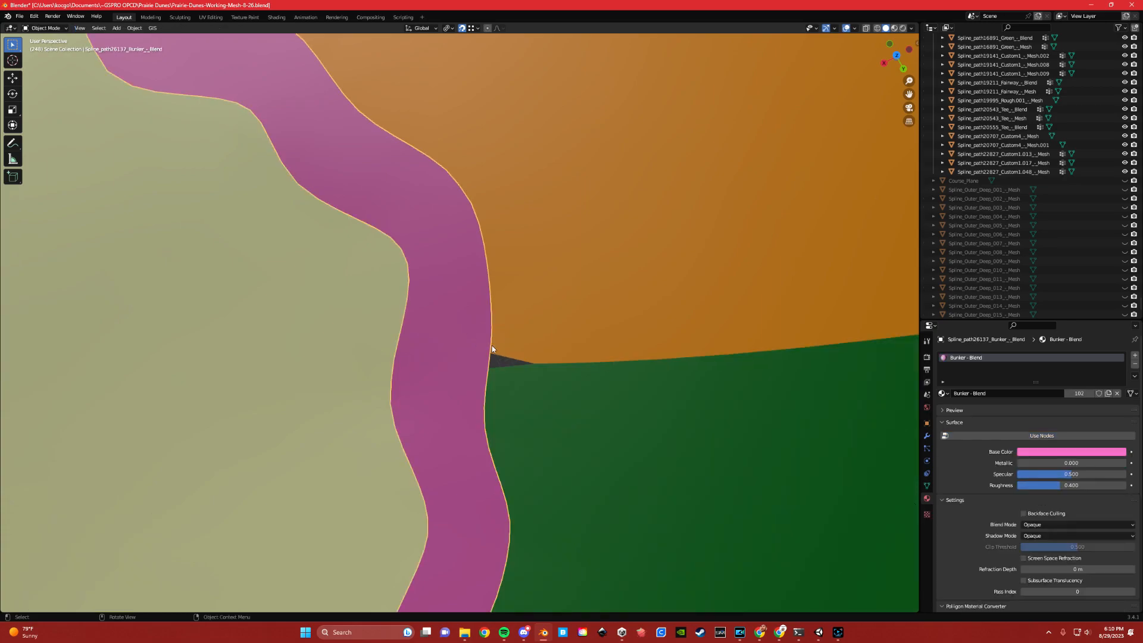
pyautogui.click(499, 387)
pyautogui.press('Tab')
pyautogui.click(448, 383)
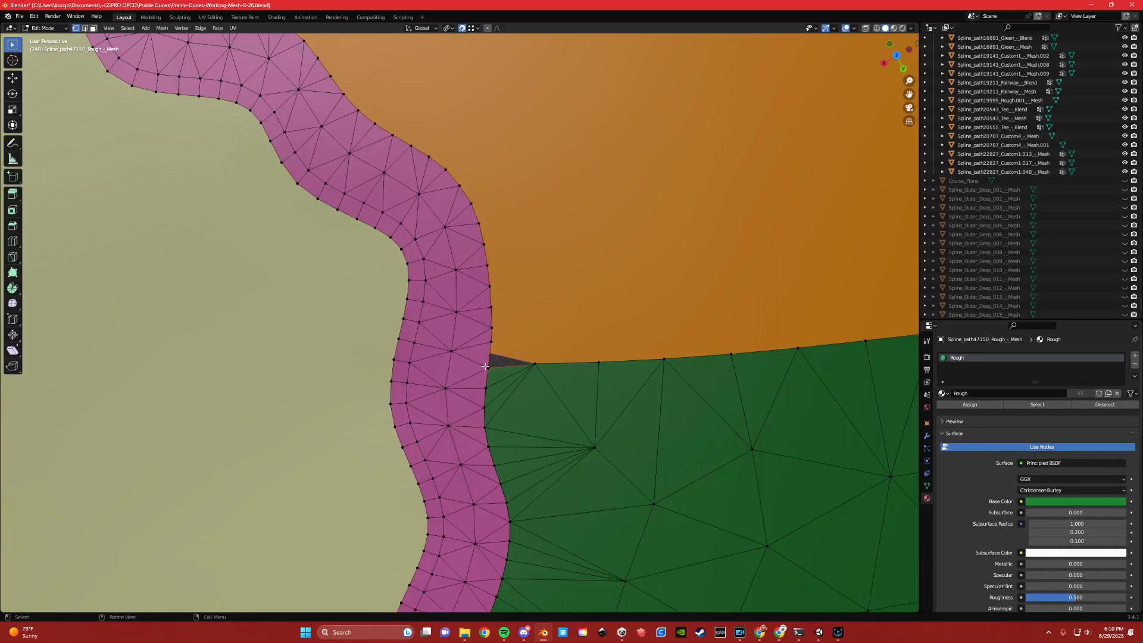
pyautogui.press('Tab')
pyautogui.click(513, 309)
# Step: Move the orange Custom1 mesh's corner vertex down the bunker ring to meet the Rough corner and close the gap
pyautogui.click(512, 308)
pyautogui.press('Tab')
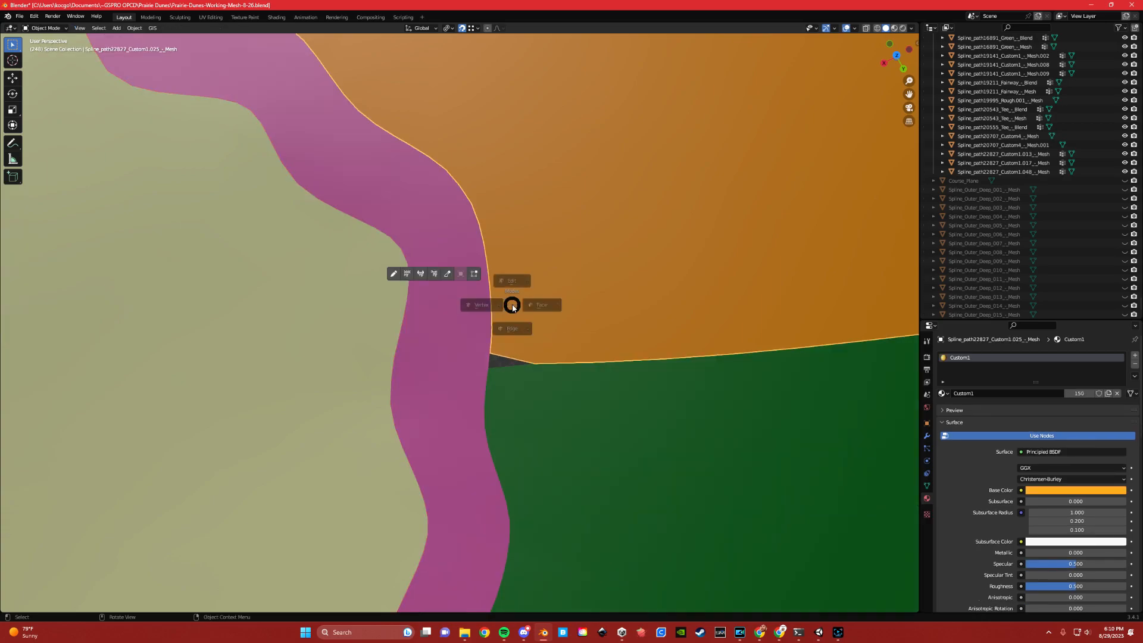
pyautogui.click(444, 306)
pyautogui.click(487, 353)
pyautogui.press('g')
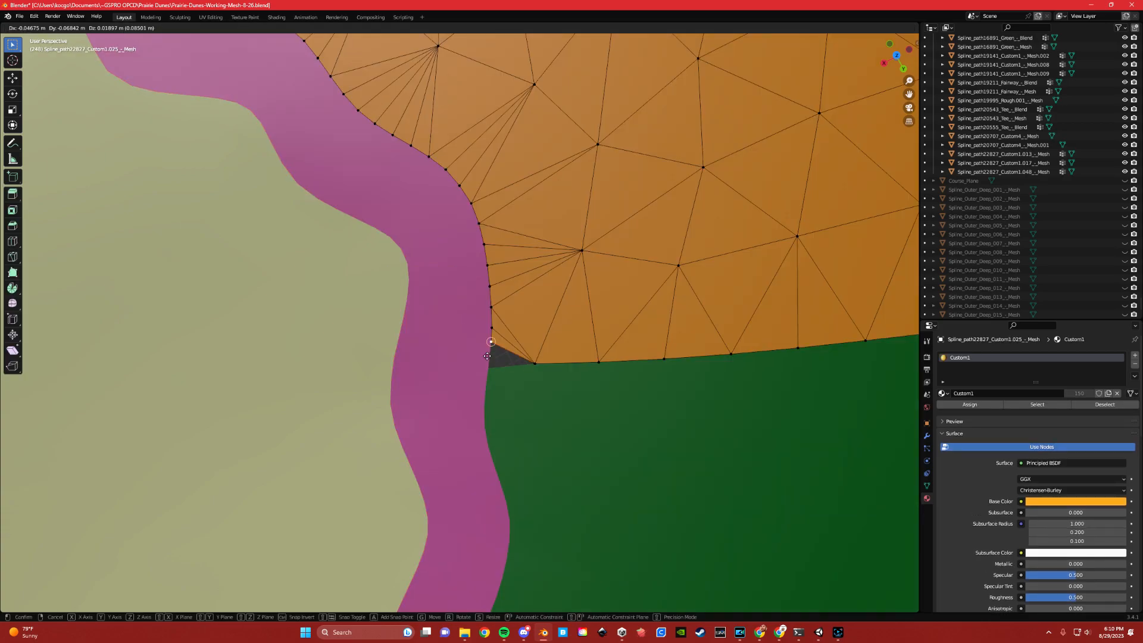
pyautogui.click(488, 365)
pyautogui.press('Tab')
pyautogui.click(503, 365)
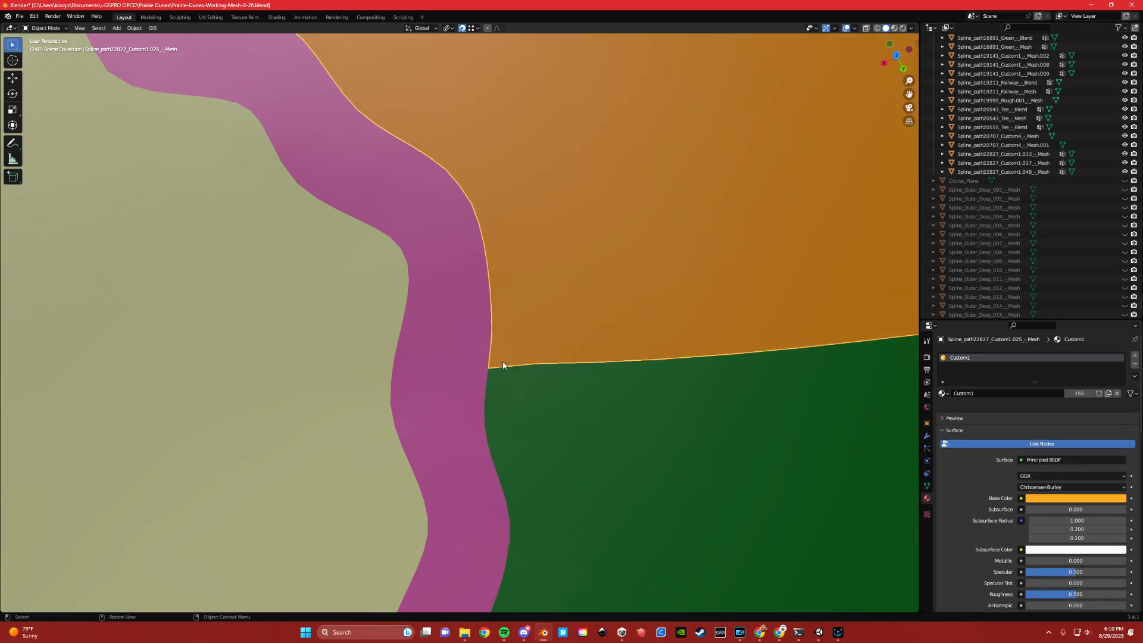
# Step: Circle-select the faces of the bunker ring and orange Custom1 mesh around their junction with the Rough mesh
pyautogui.click(503, 368)
pyautogui.click(442, 396)
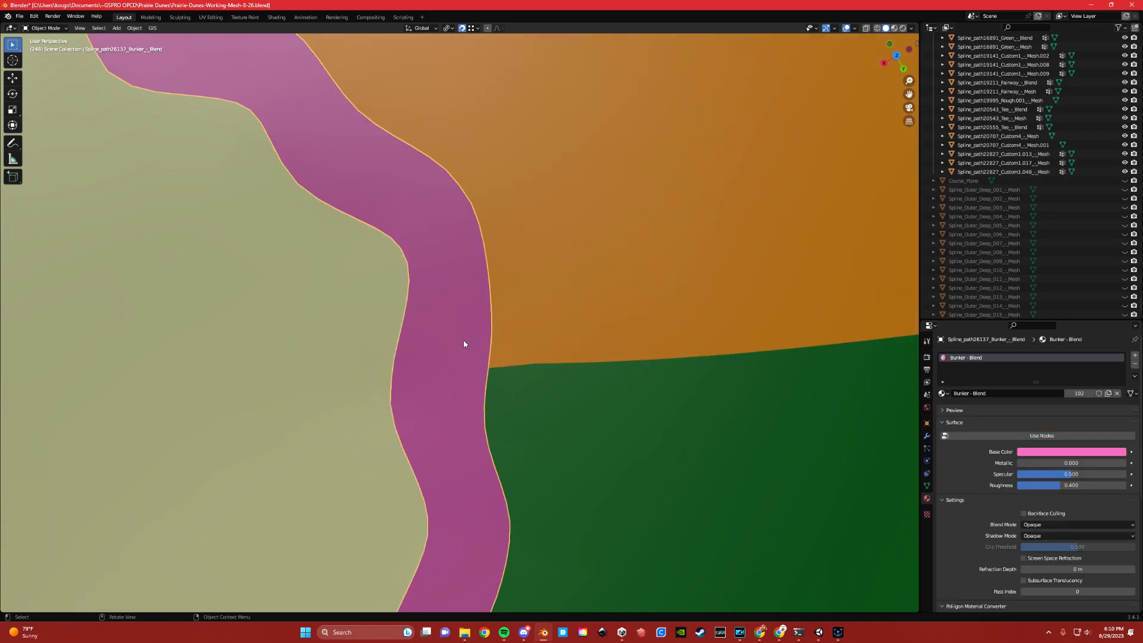
pyautogui.click(537, 338)
pyautogui.press('Tab')
pyautogui.click(582, 337)
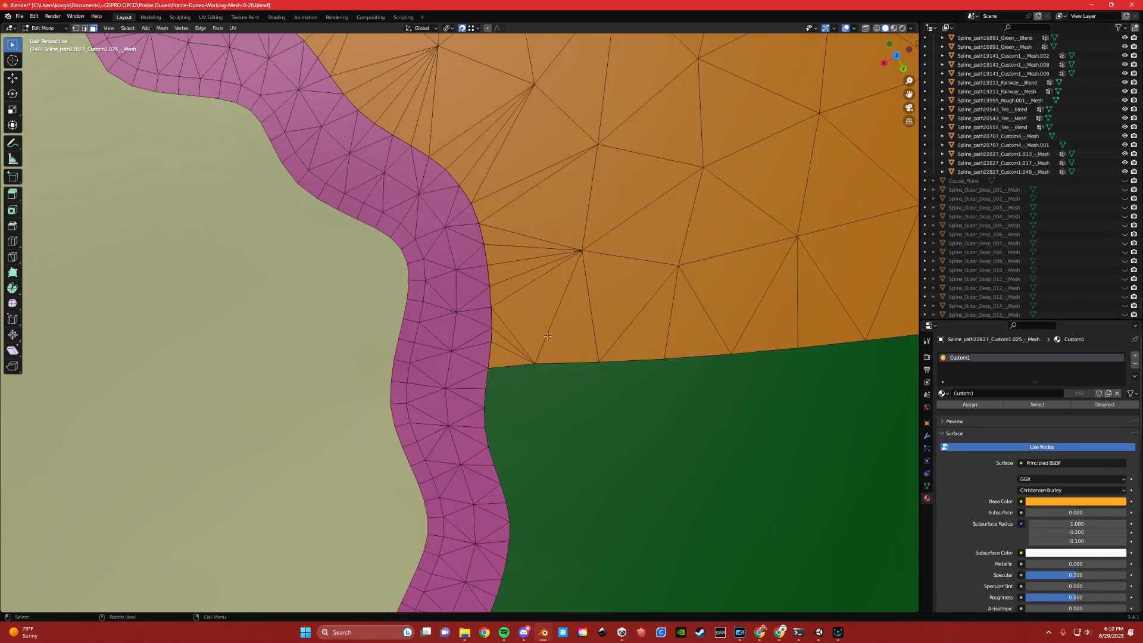
pyautogui.press('c')
pyautogui.moveTo(420, 380)
pyautogui.mouseDown()
pyautogui.moveTo(554, 327)
pyautogui.moveTo(626, 323)
pyautogui.moveTo(568, 341)
pyautogui.mouseUp()
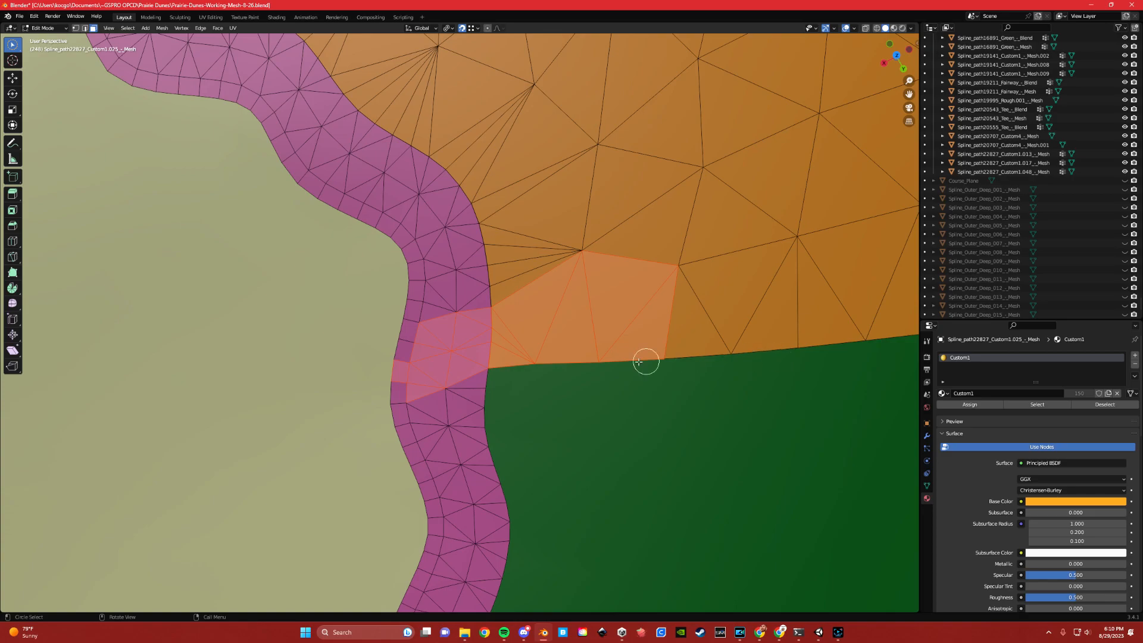
pyautogui.scroll(-2, 601, 362)
pyautogui.scroll(-5, 594, 363)
pyautogui.hotkey('ctrl', 'Tab')
pyautogui.click(383, 383)
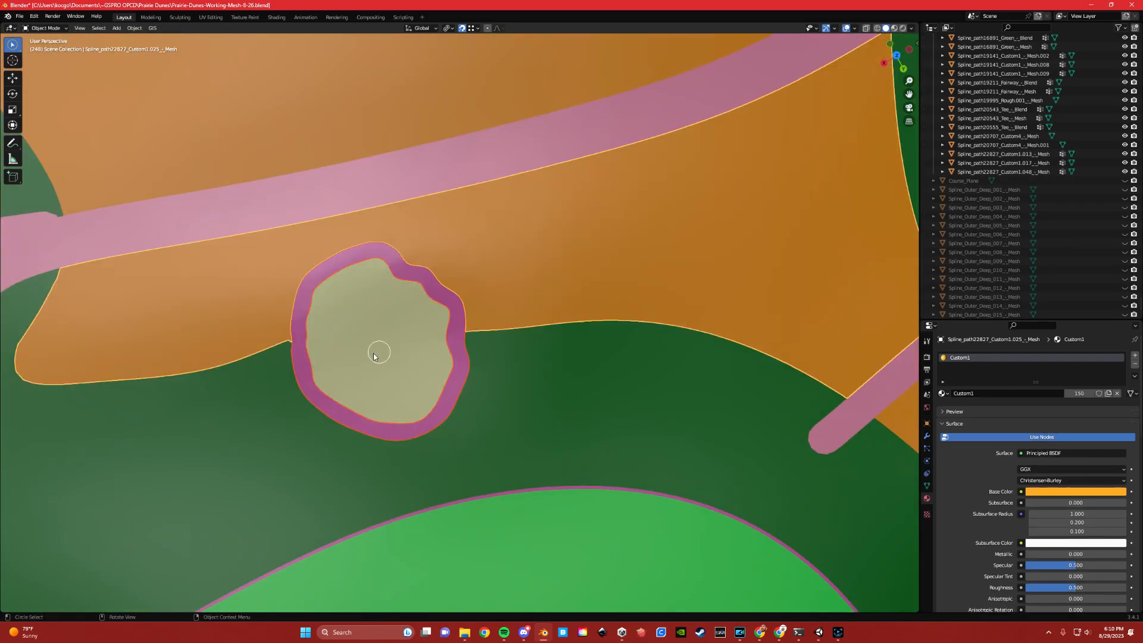
# Step: Select the orange Custom1 mesh's corner vertex where it meets the Rough mesh on the bunker's left side
pyautogui.click(275, 330)
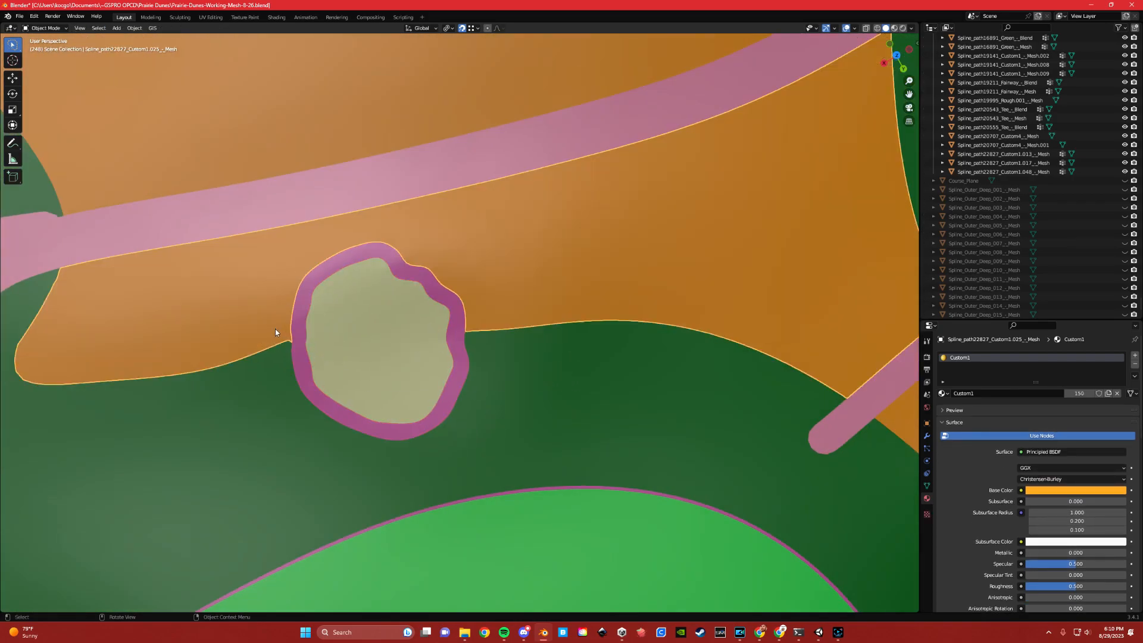
pyautogui.scroll(3, 275, 331)
pyautogui.hotkey('ctrl', 'Tab')
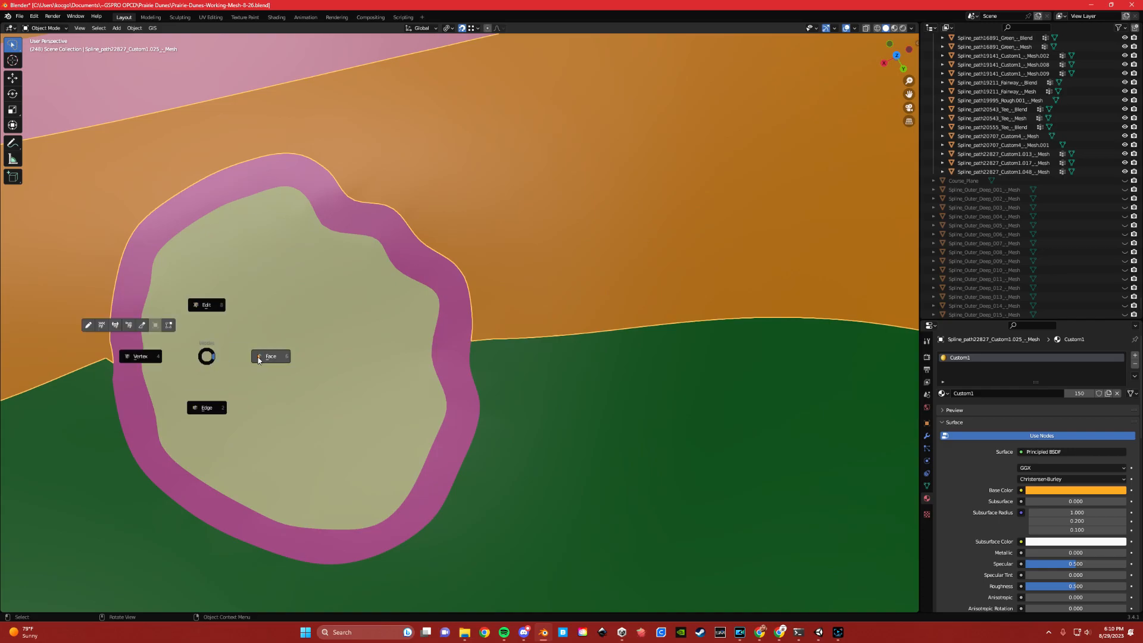
pyautogui.click(155, 367)
pyautogui.click(114, 365)
pyautogui.press('KP_Decimal')
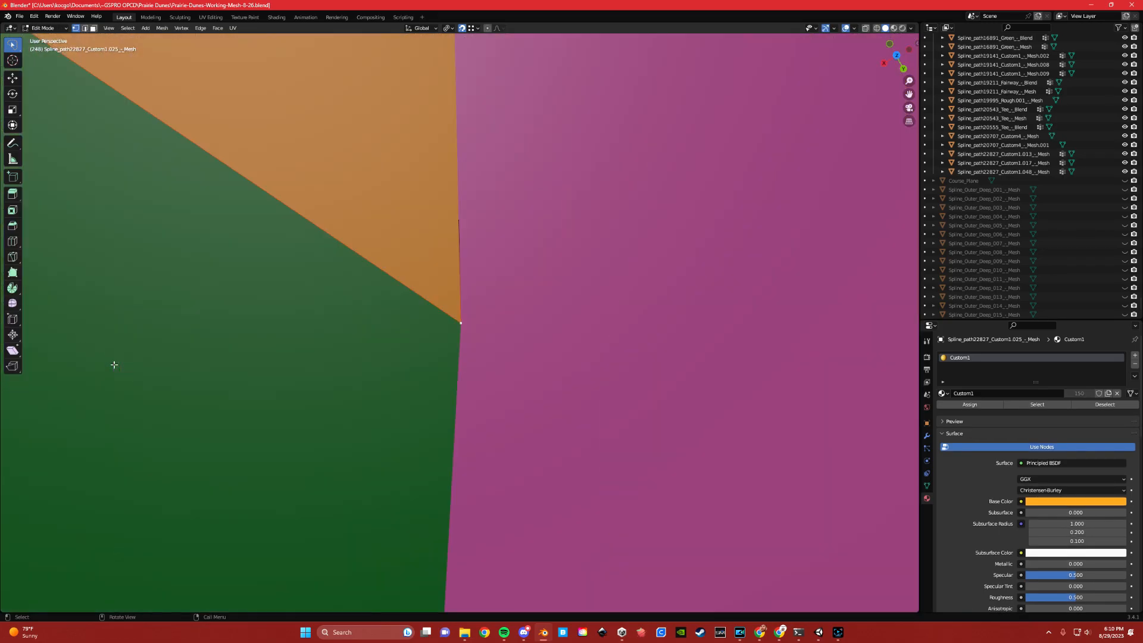
pyautogui.scroll(-3, 442, 330)
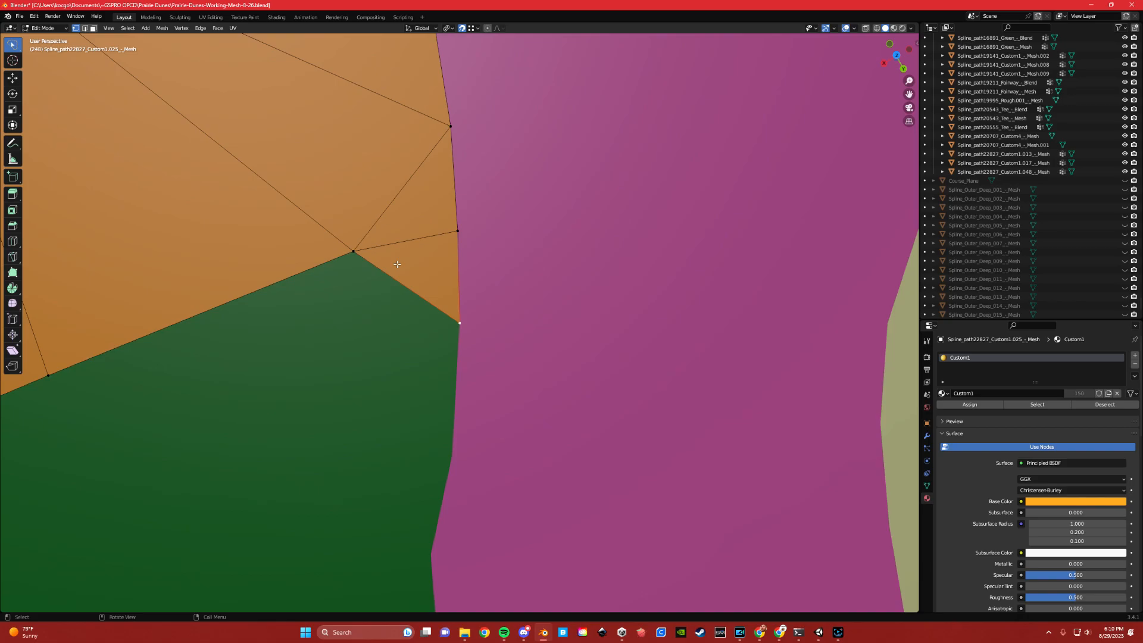
pyautogui.press('Tab')
pyautogui.click(396, 217)
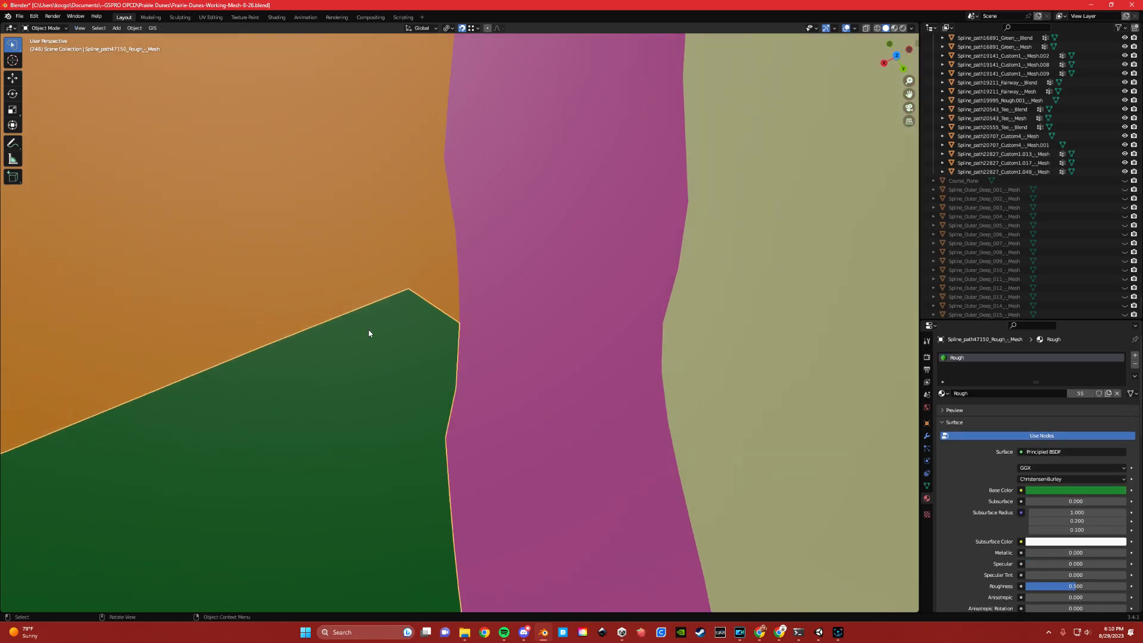
# Step: Open the Rough, Custom1 and bunker blend meshes together in edit mode and select the small triangular Custom1 face at their junction
pyautogui.click(545, 398)
pyautogui.moveTo(379, 246); pyautogui.dragTo(581, 408)
pyautogui.press('Tab')
pyautogui.click(513, 409)
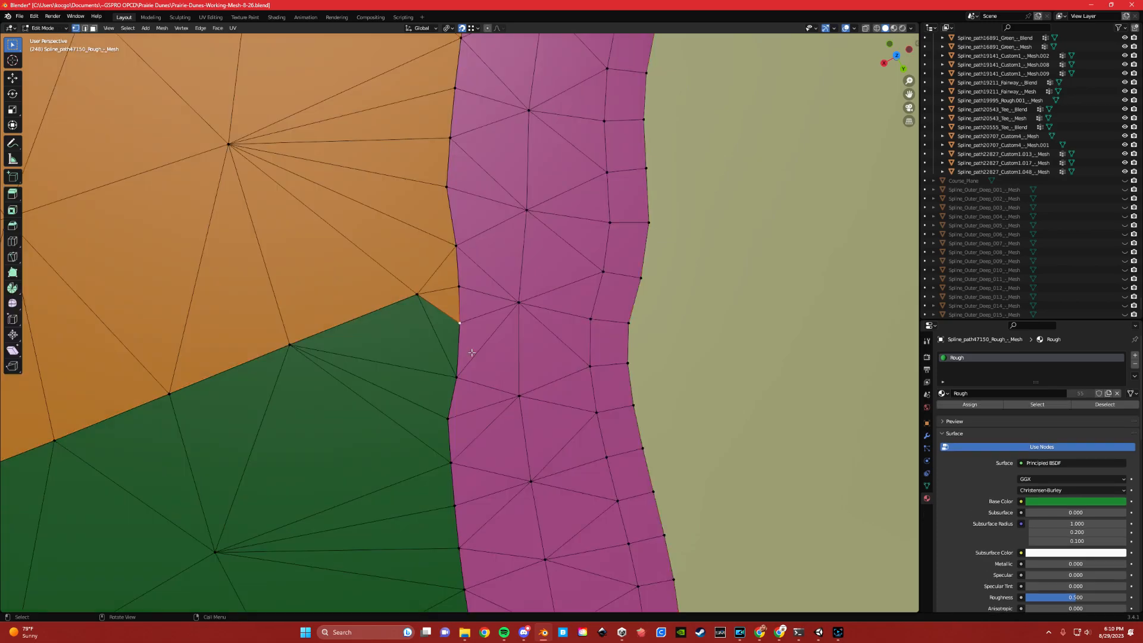
pyautogui.click(461, 322)
pyautogui.press('Tab')
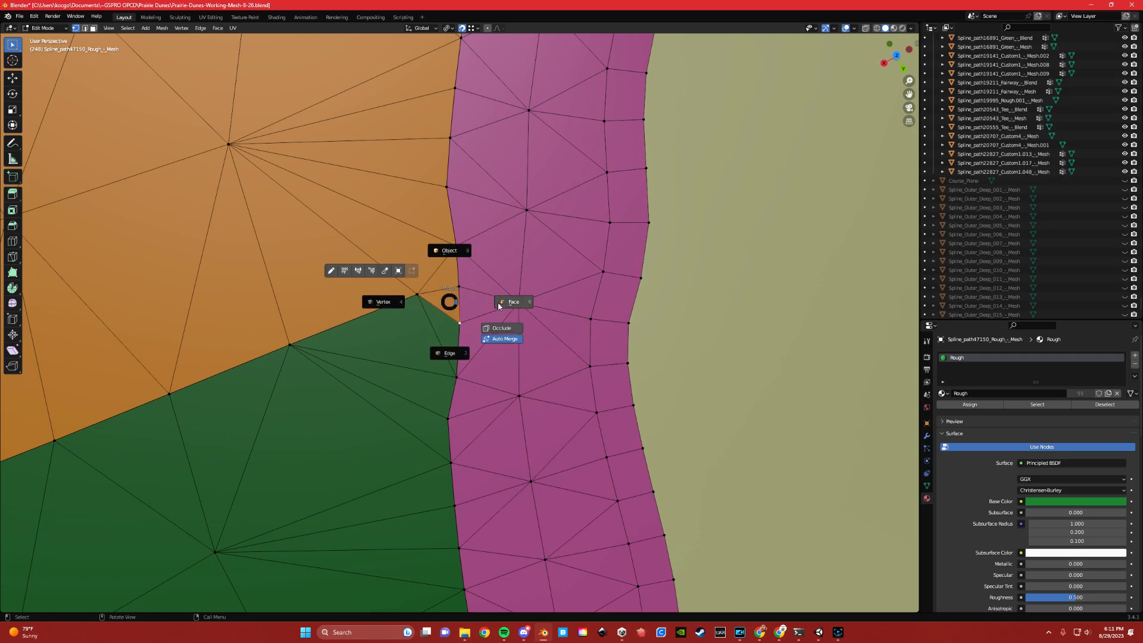
pyautogui.click(499, 303)
pyautogui.click(448, 300)
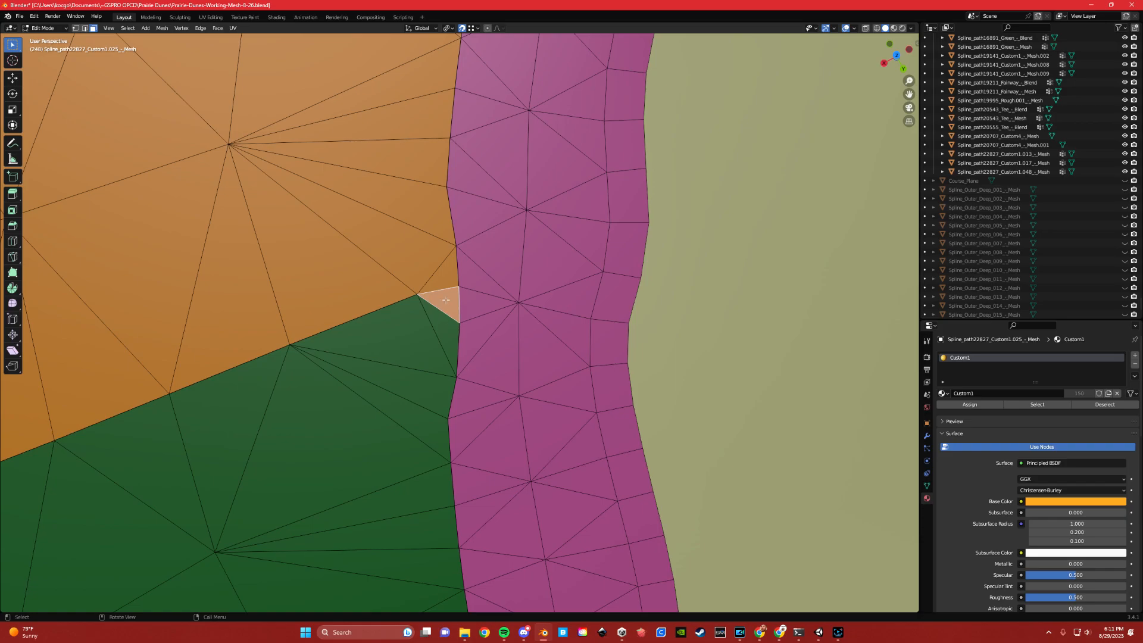
# Step: Move the orange Custom1 mesh's corner vertex up the bunker ring onto its neighbouring vertex, merging away the small triangular face
pyautogui.press('Tab')
pyautogui.click(409, 330)
pyautogui.press('Tab')
pyautogui.click(451, 265)
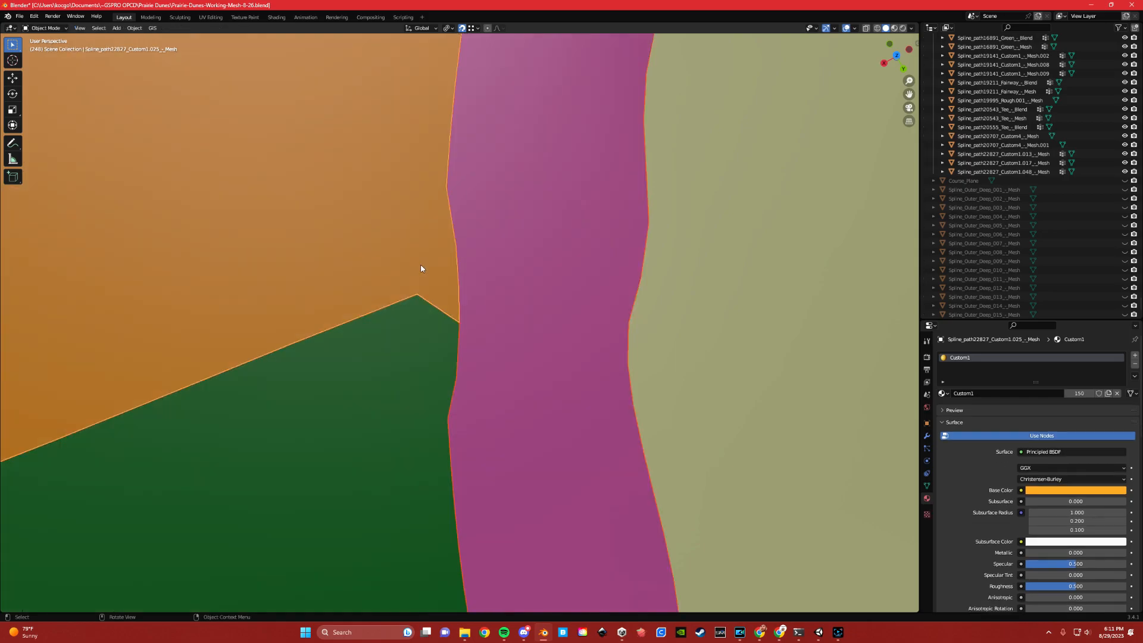
pyautogui.press('Tab')
pyautogui.click(372, 293)
pyautogui.click(460, 321)
pyautogui.press('g')
pyautogui.click(460, 289)
pyautogui.press('Tab')
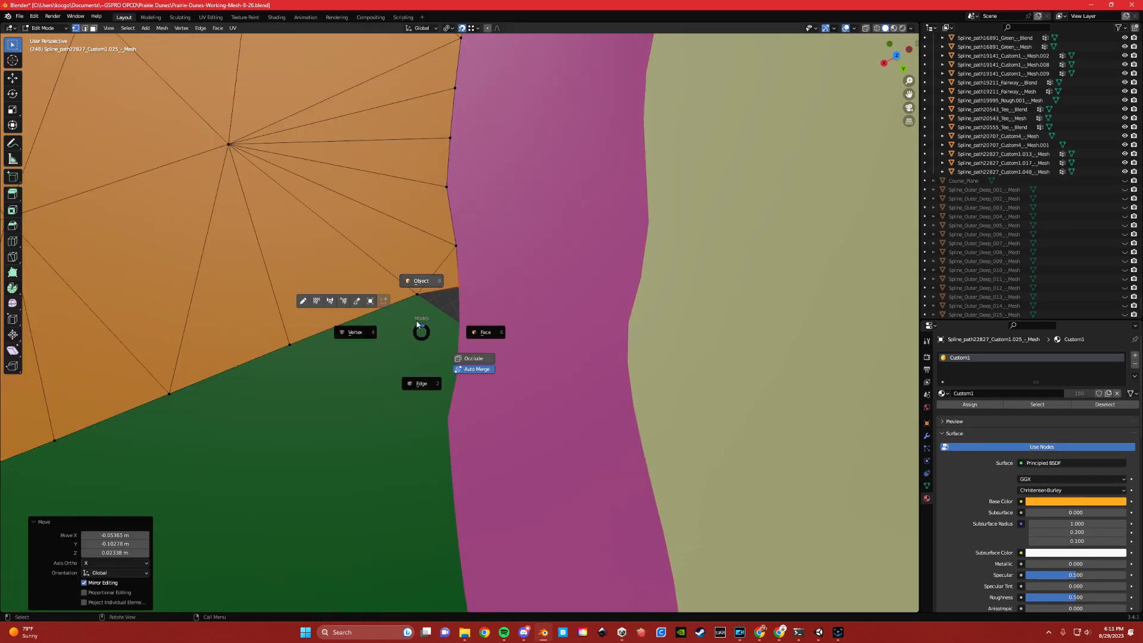
pyautogui.click(421, 322)
# Step: Move the Rough mesh's corner vertex up the bunker ring to meet the Custom1 corner
pyautogui.click(413, 347)
pyautogui.press('Tab')
pyautogui.click(410, 349)
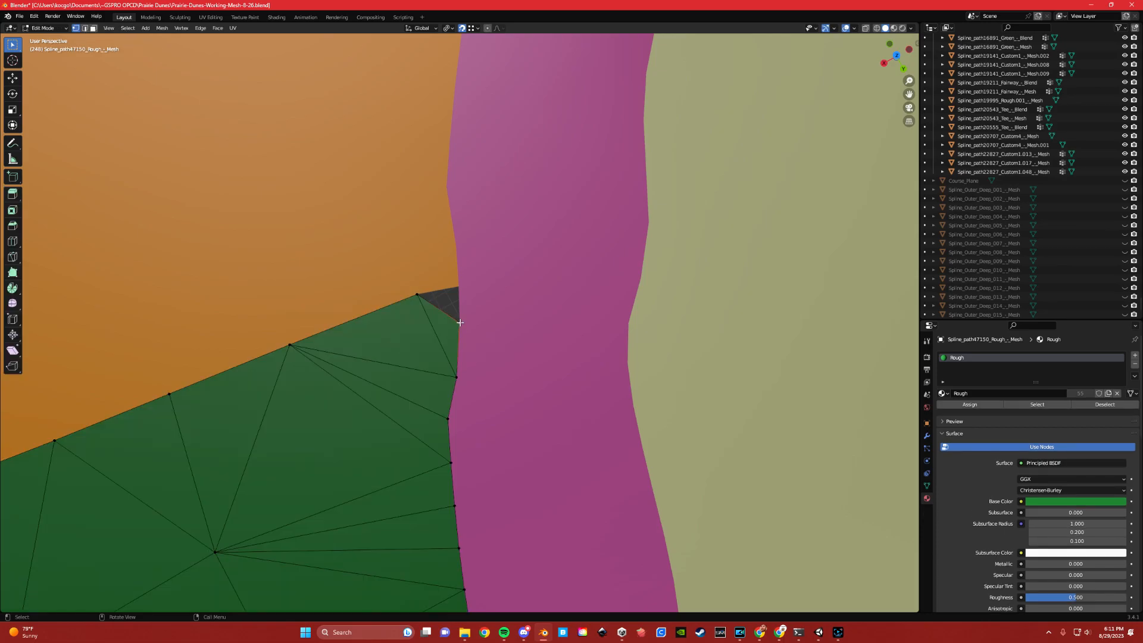
pyautogui.press('g')
pyautogui.click(461, 290)
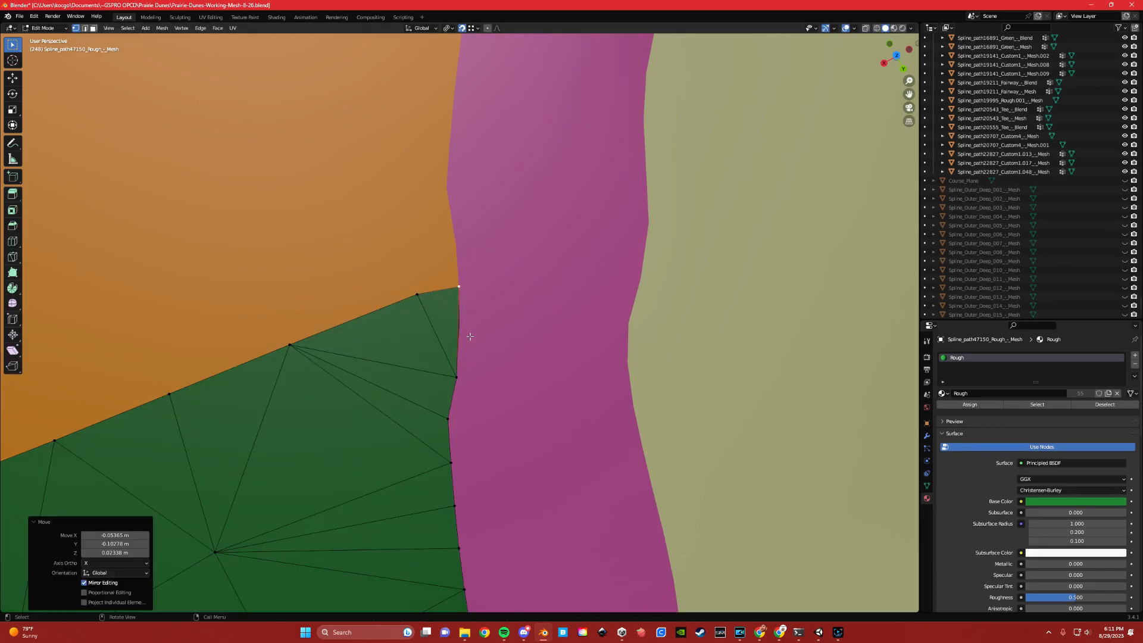
pyautogui.scroll(2, 463, 329)
pyautogui.press('Tab')
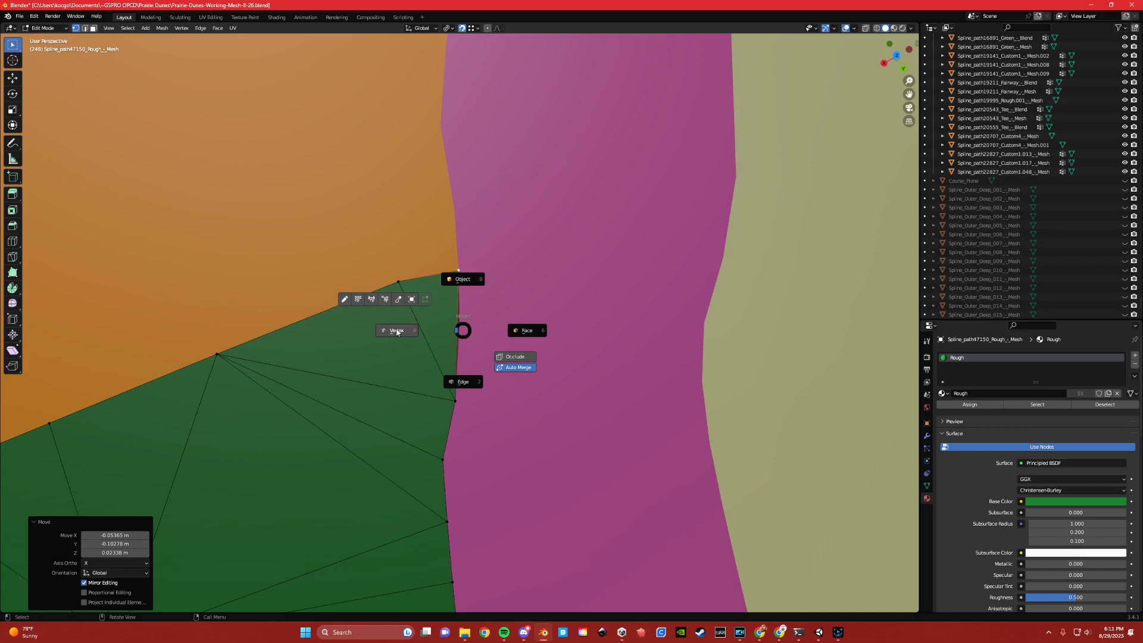
pyautogui.press('Escape')
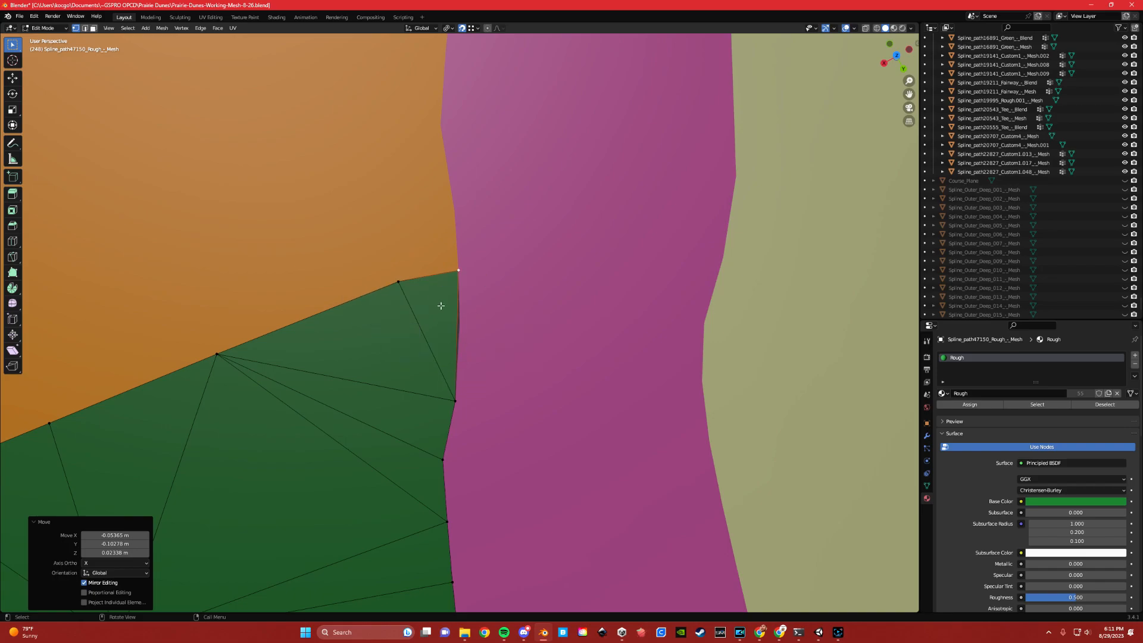
# Step: Open the Rough and bunker ring meshes together in vertex edit mode to inspect the narrow sliver along their shared border
pyautogui.scroll(4, 461, 326)
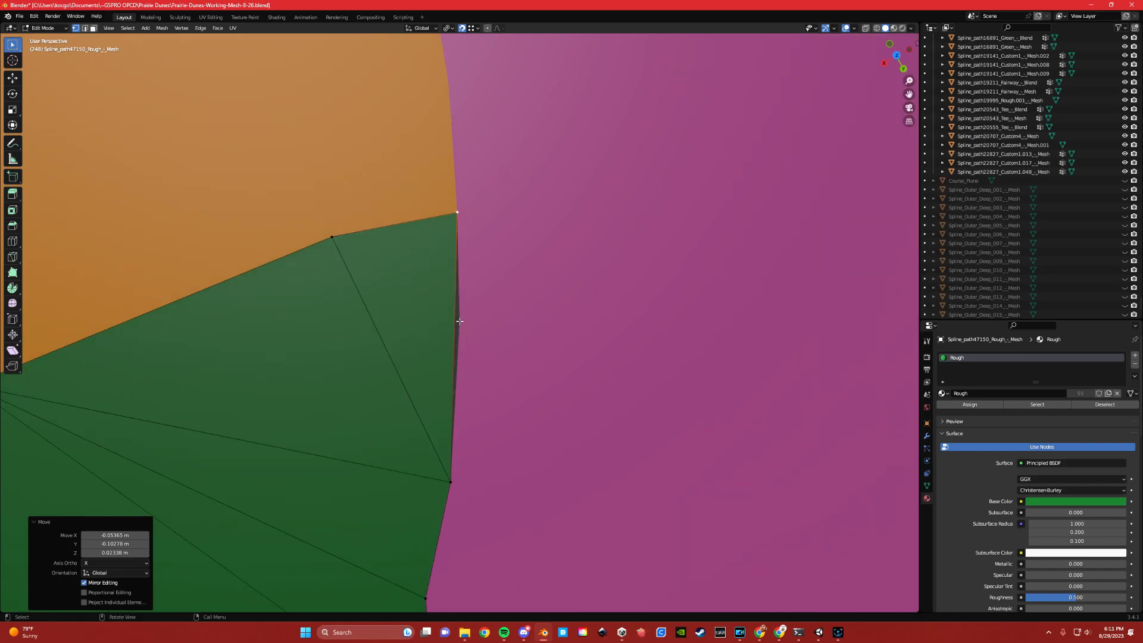
pyautogui.press('Tab')
pyautogui.click(477, 291)
pyautogui.click(481, 306)
pyautogui.keyDown('shift'); pyautogui.click(437, 308); pyautogui.keyUp('shift')
pyautogui.press('Tab')
pyautogui.click(390, 332)
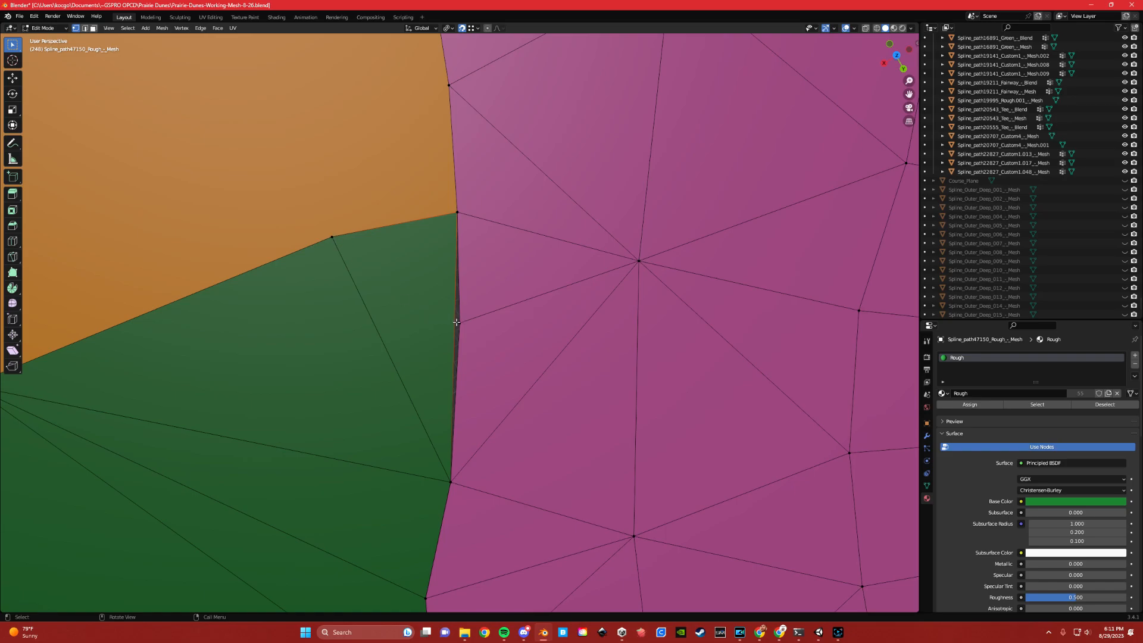
# Step: Subdivide the Rough mesh's edge beside the sliver and move the new vertex onto the bunker ring's vertex
pyautogui.press('Tab')
pyautogui.click(443, 380)
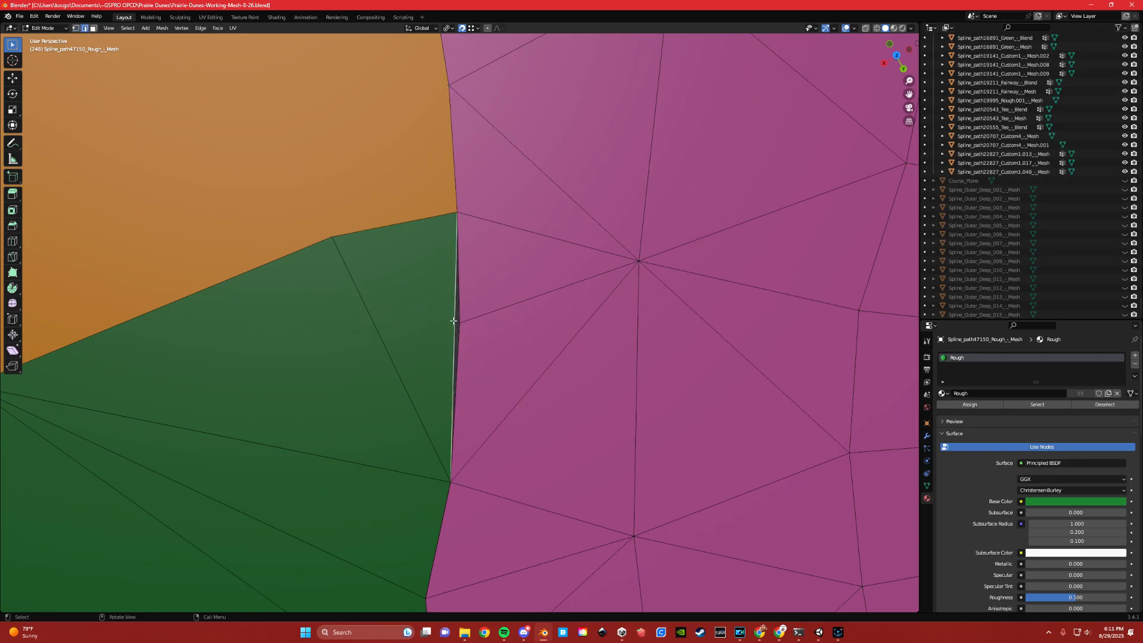
pyautogui.rightClick(454, 325)
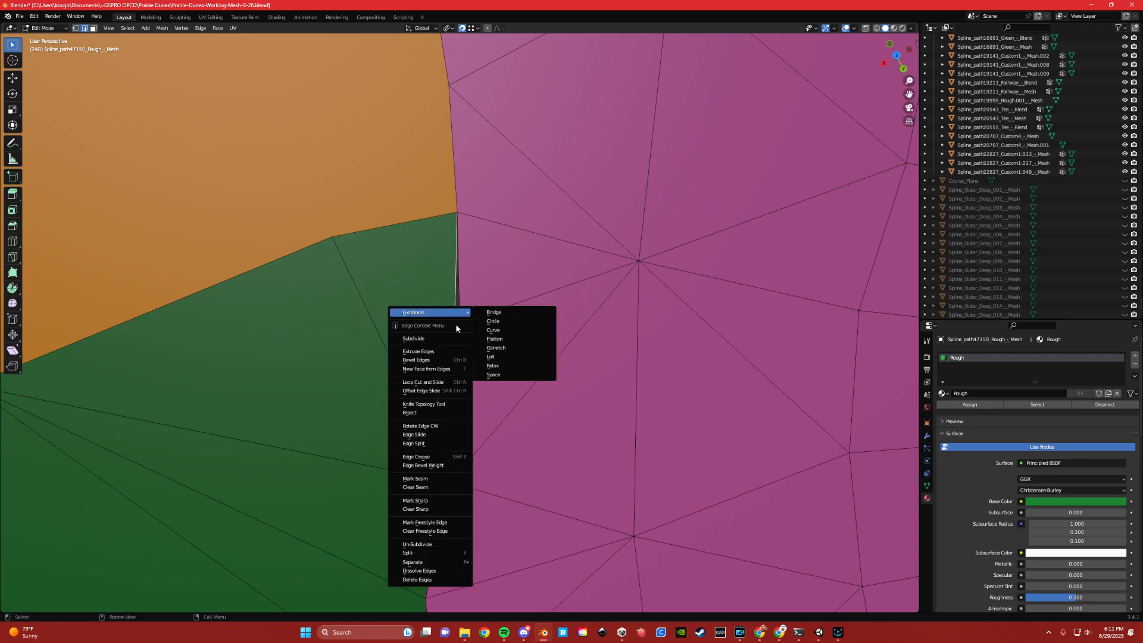
pyautogui.click(456, 323)
pyautogui.press('Tab')
pyautogui.click(438, 329)
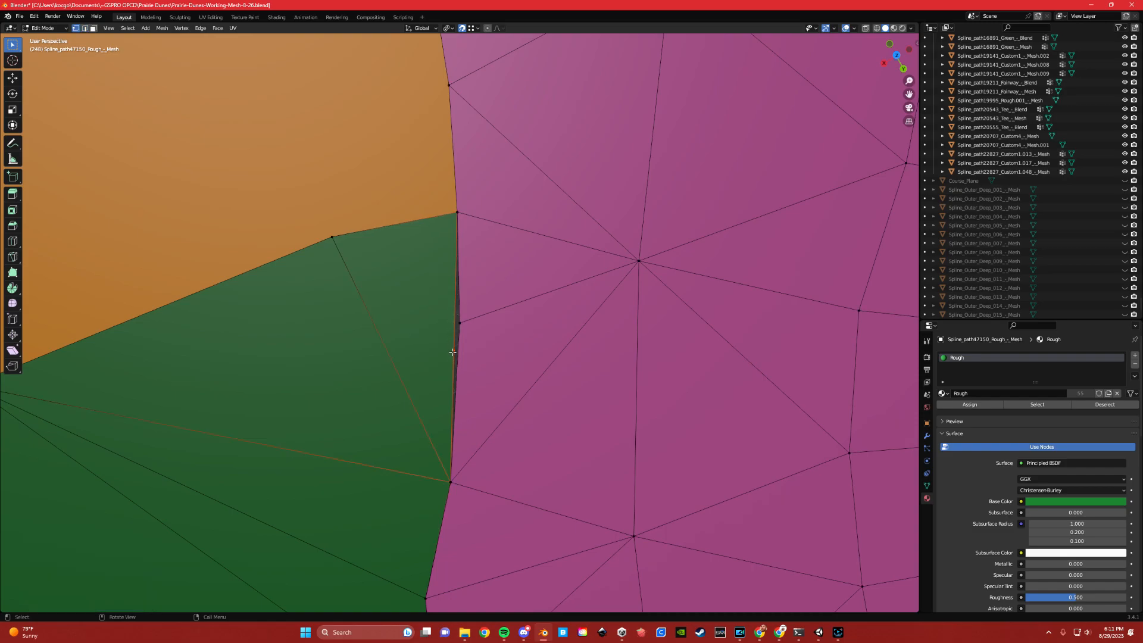
pyautogui.moveTo(453, 352); pyautogui.dragTo(459, 328)
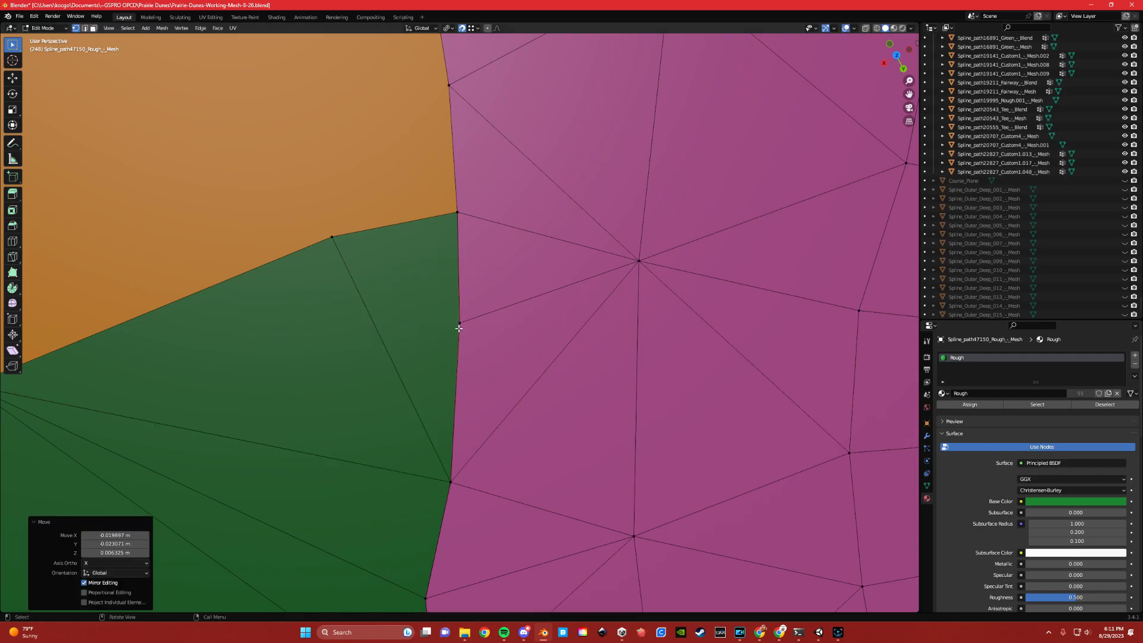
# Step: Check the Rough mesh's added edge vertex in vertex edit mode, both on its own and together with the bunker ring
pyautogui.press('Tab')
pyautogui.click(452, 284)
pyautogui.press('Tab')
pyautogui.click(341, 267)
pyautogui.press('Tab')
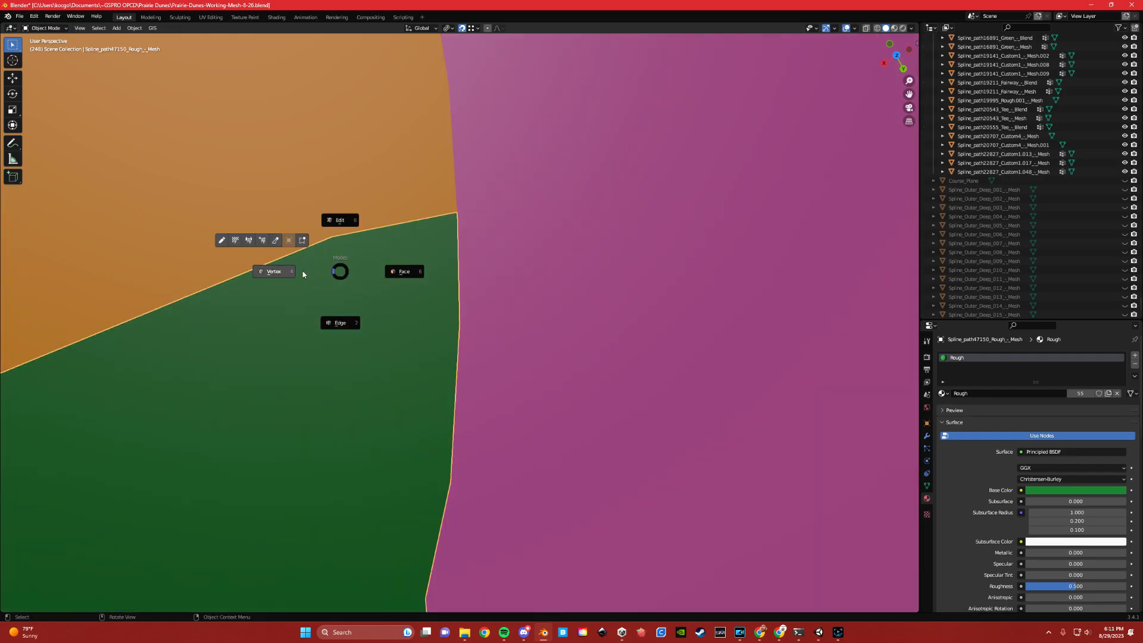
pyautogui.click(298, 271)
pyautogui.click(322, 251)
pyautogui.keyDown('shift'); pyautogui.click(459, 324); pyautogui.keyUp('shift')
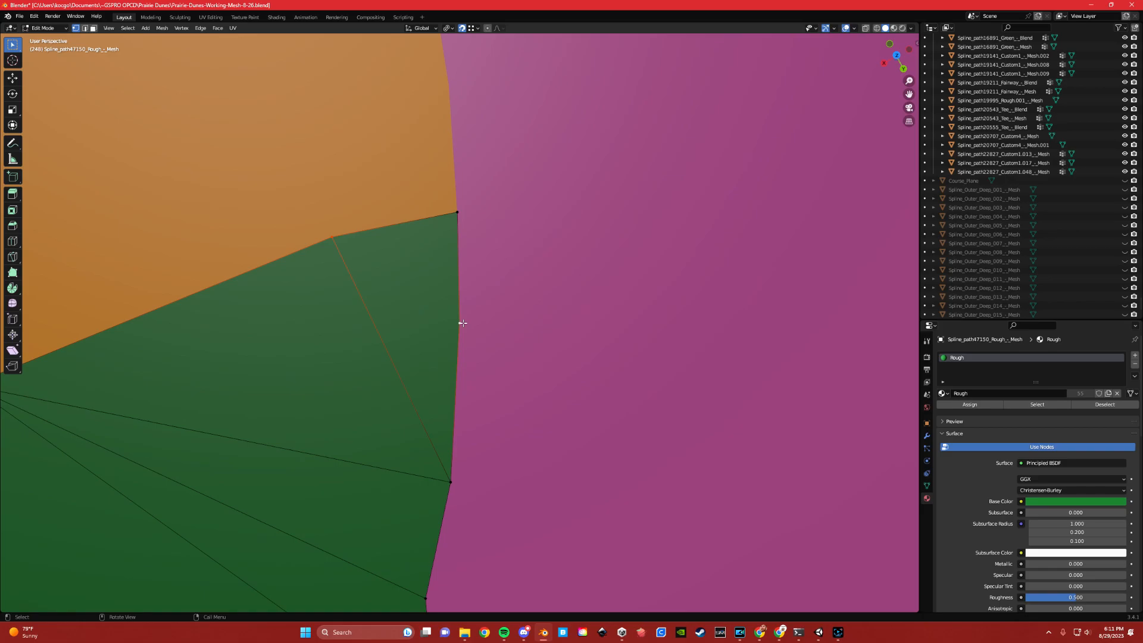
pyautogui.click(319, 386)
pyautogui.press('Tab')
pyautogui.press('Tab')
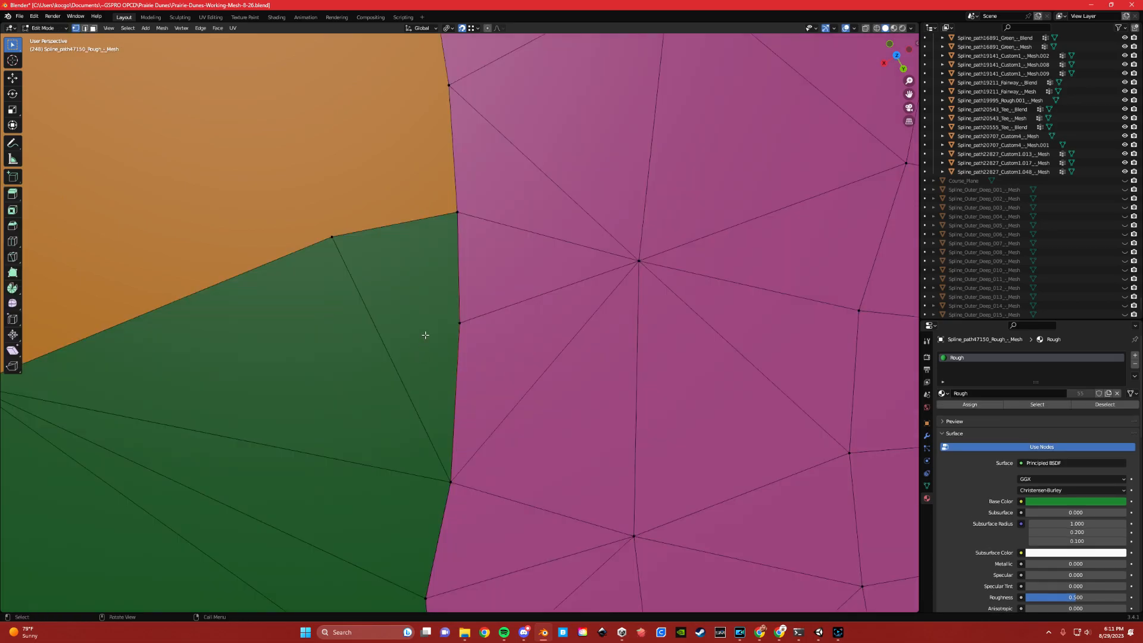
# Step: Undo the subdivision and vertex move on the Rough mesh's edge along the bunker ring
pyautogui.hotkey('ctrl', 'Tab')
pyautogui.click(435, 278)
pyautogui.press('2')
pyautogui.click(447, 338)
pyautogui.keyDown('ctrl'); pyautogui.click(447, 338); pyautogui.keyUp('ctrl')
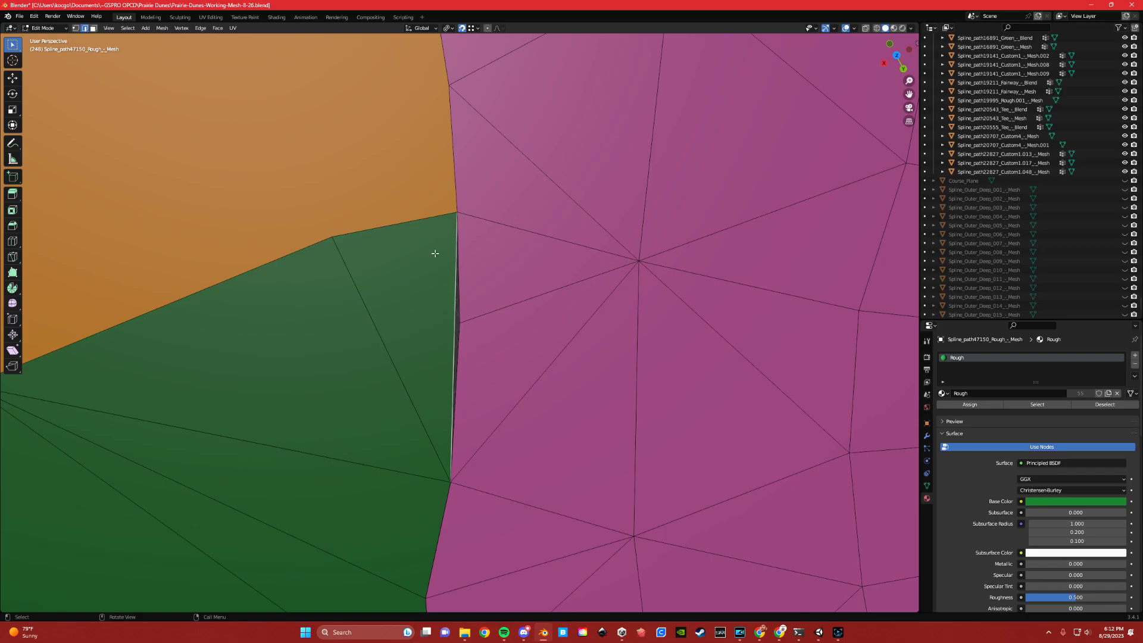
# Step: Move the Rough mesh's corner vertex back down the bunker ring onto the next ring vertex
pyautogui.press('Tab')
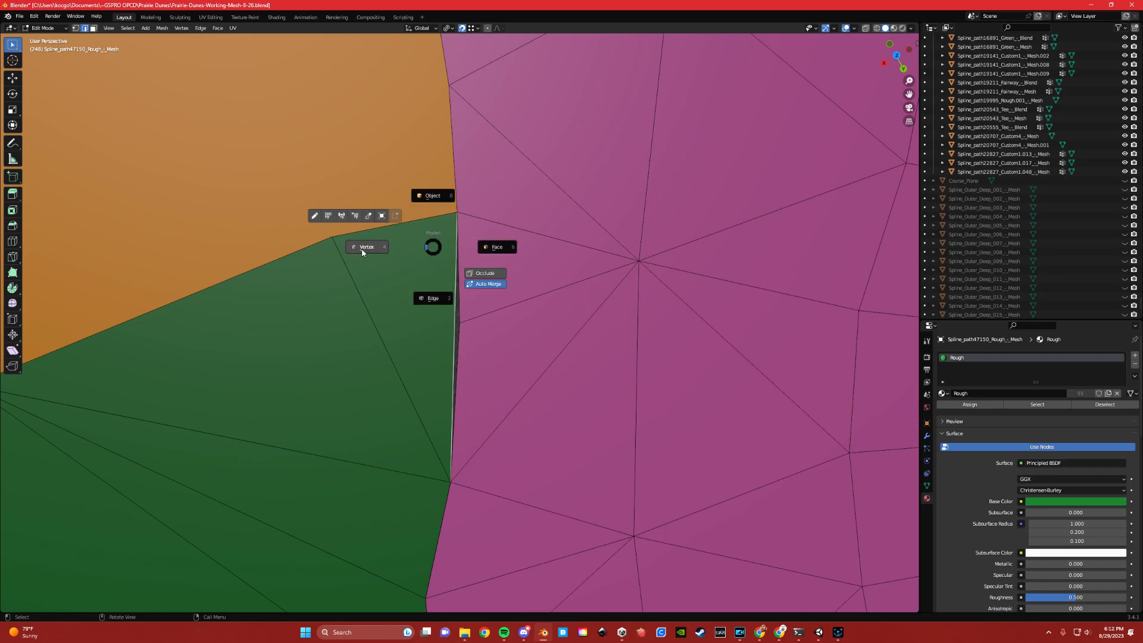
pyautogui.click(423, 274)
pyautogui.press('Tab')
pyautogui.click(378, 219)
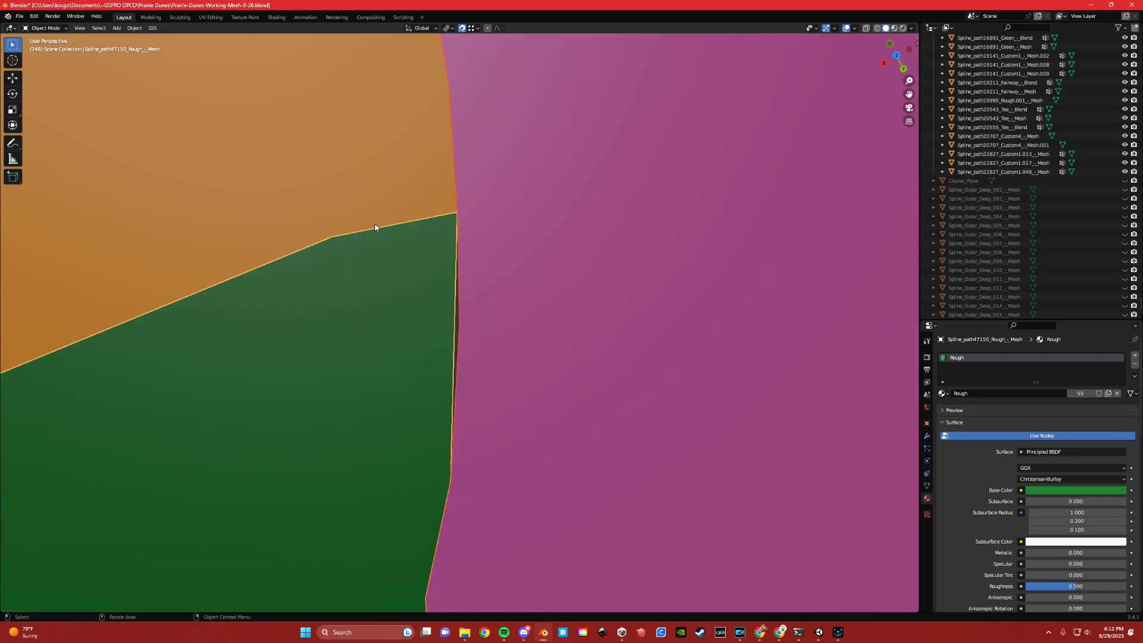
pyautogui.press('Tab')
pyautogui.click(291, 319)
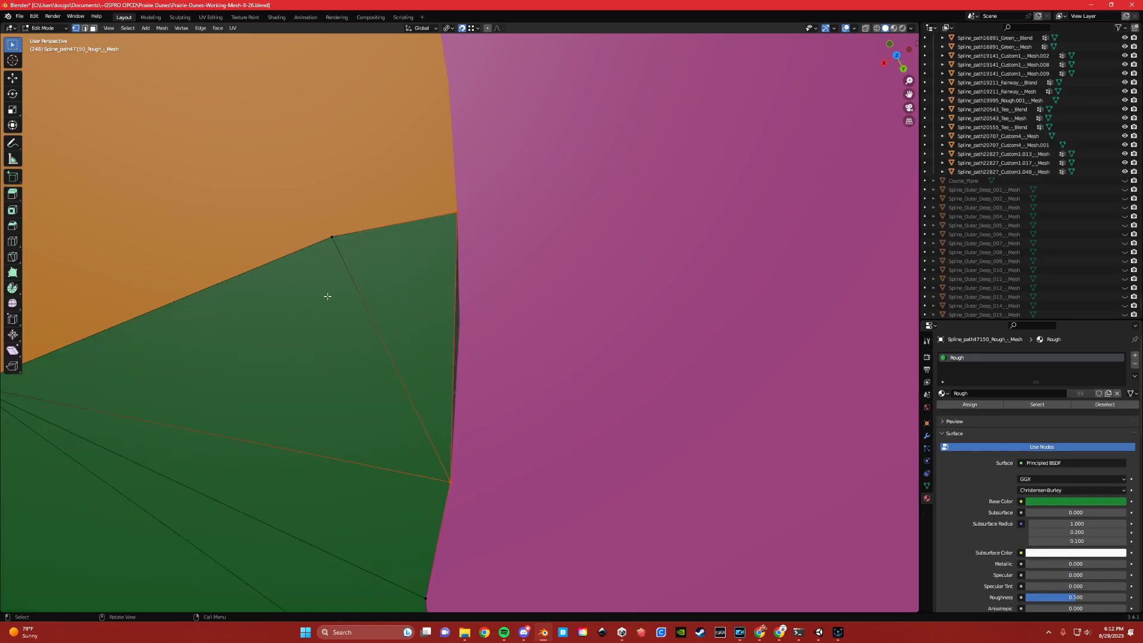
pyautogui.click(457, 212)
pyautogui.press('g')
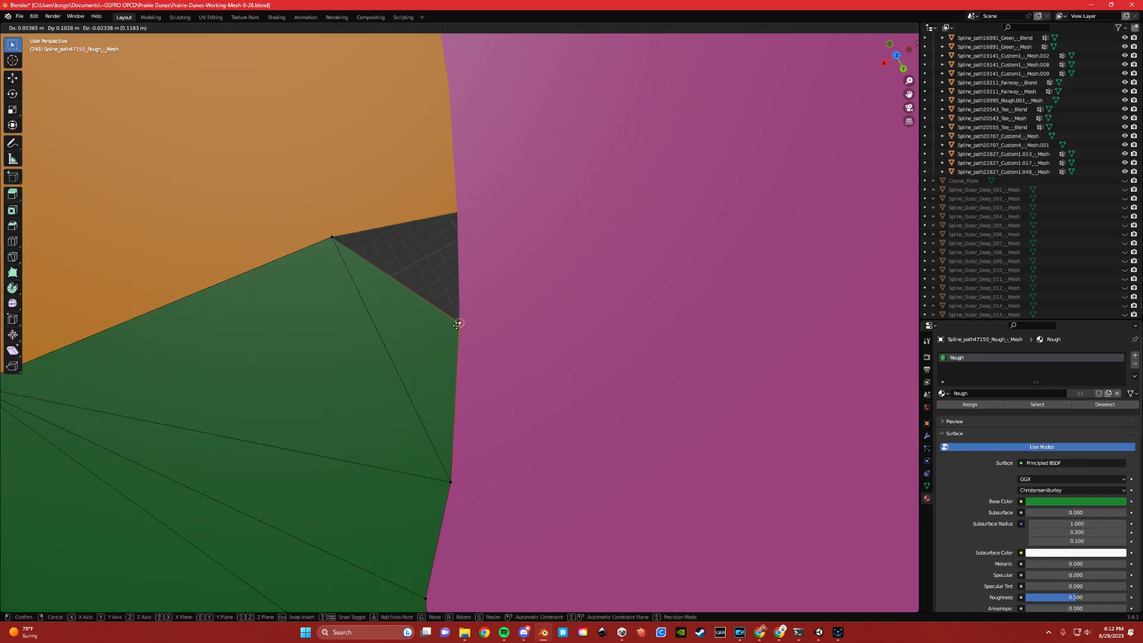
pyautogui.click(457, 325)
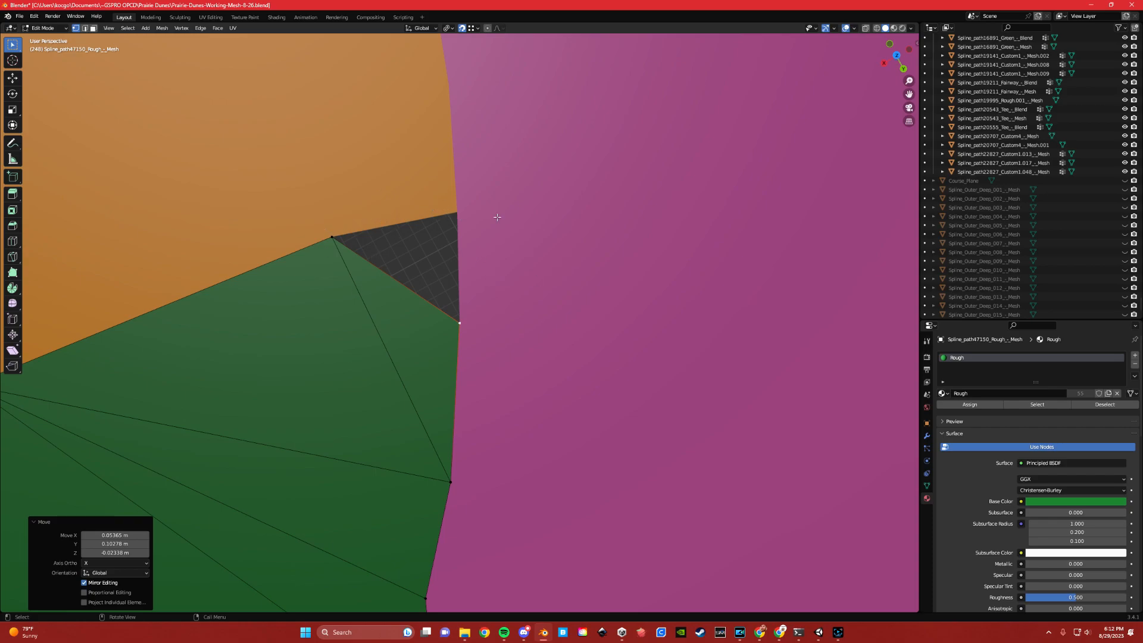
# Step: Switch to Discord to view the shared screenshot of a mesh junction, and return to Blender
pyautogui.click(525, 633)
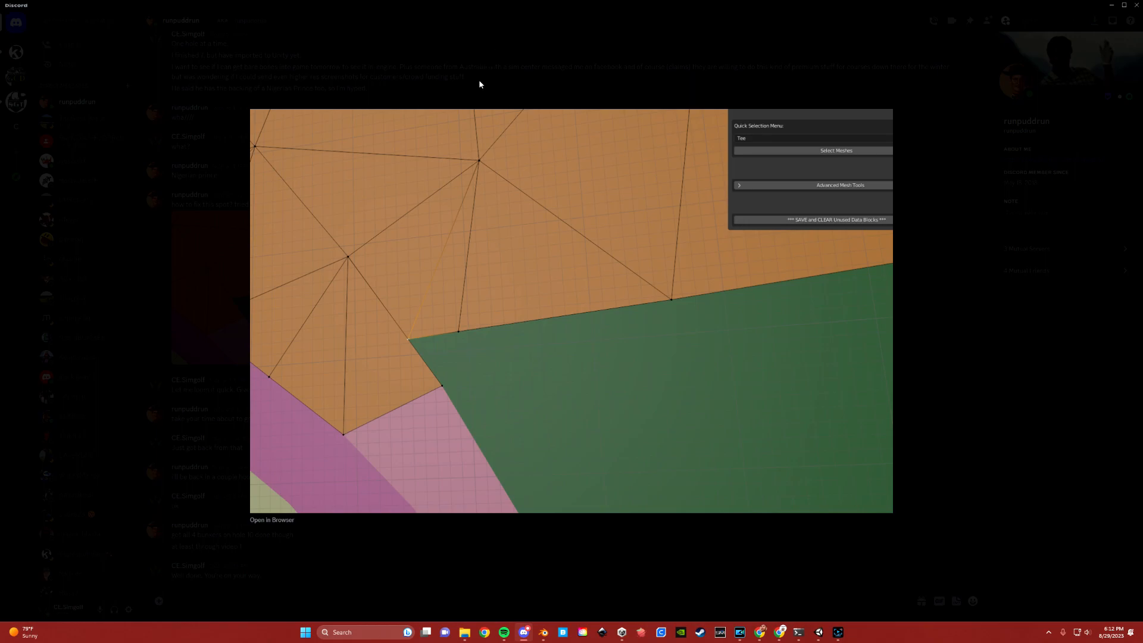
pyautogui.click(543, 632)
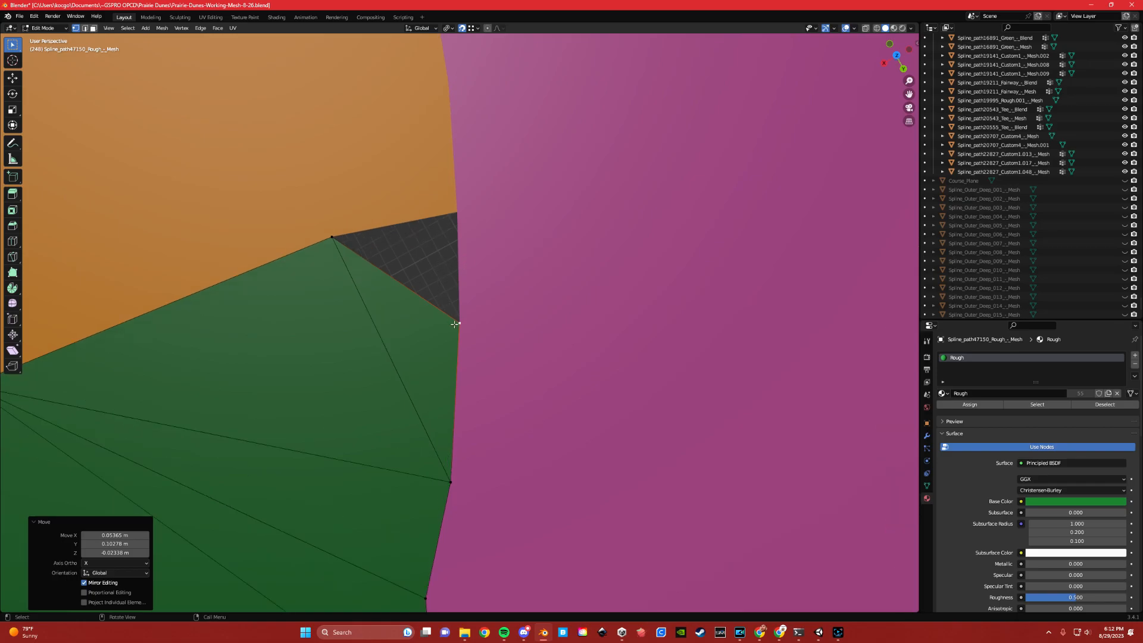
# Step: Delete the Rough mesh's triangular corner face beside the bunker ring
pyautogui.press('Tab')
pyautogui.click(486, 342)
pyautogui.click(433, 335)
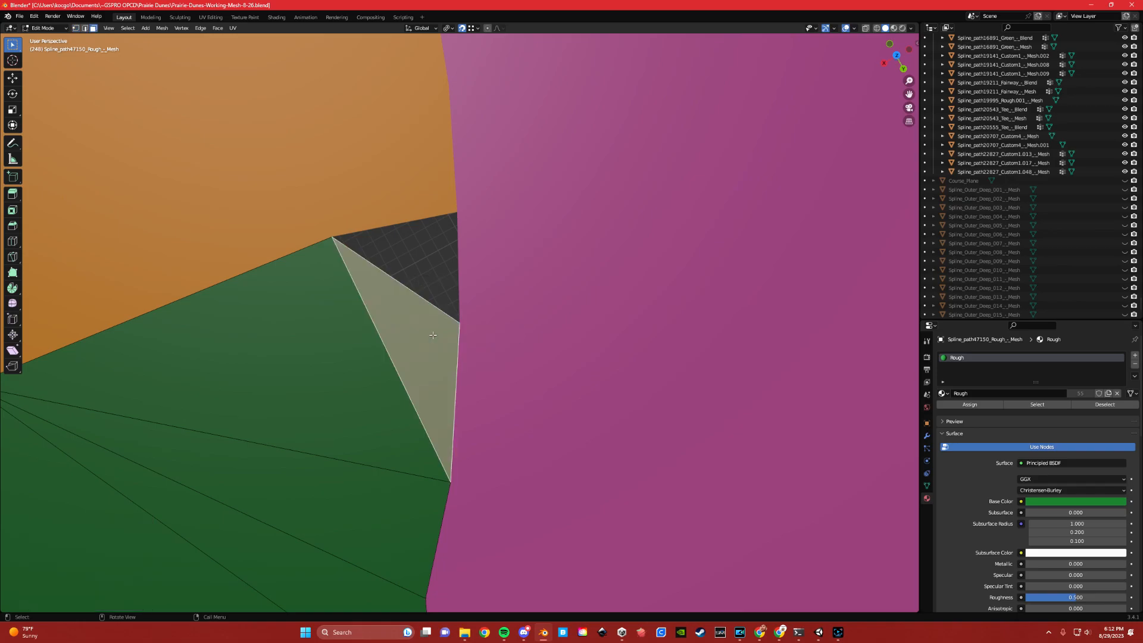
pyautogui.press('x')
pyautogui.click(435, 345)
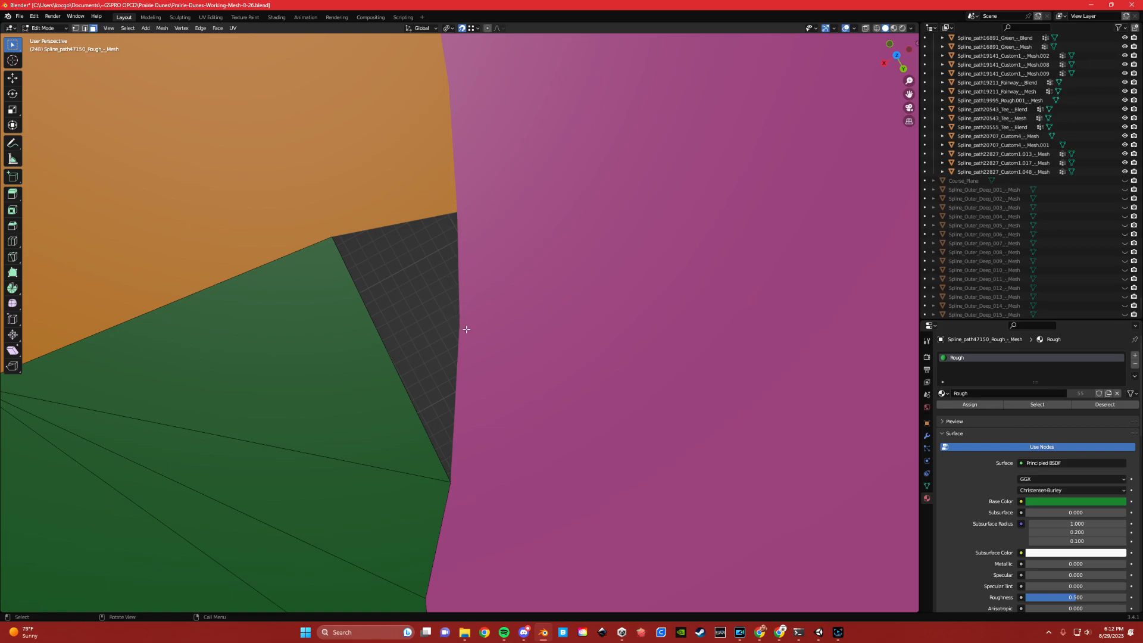
# Step: Examine the bunker ring's vertices along the open gap in vertex edit mode and in wireframe display
pyautogui.press('Tab')
pyautogui.click(465, 284)
pyautogui.click(488, 331)
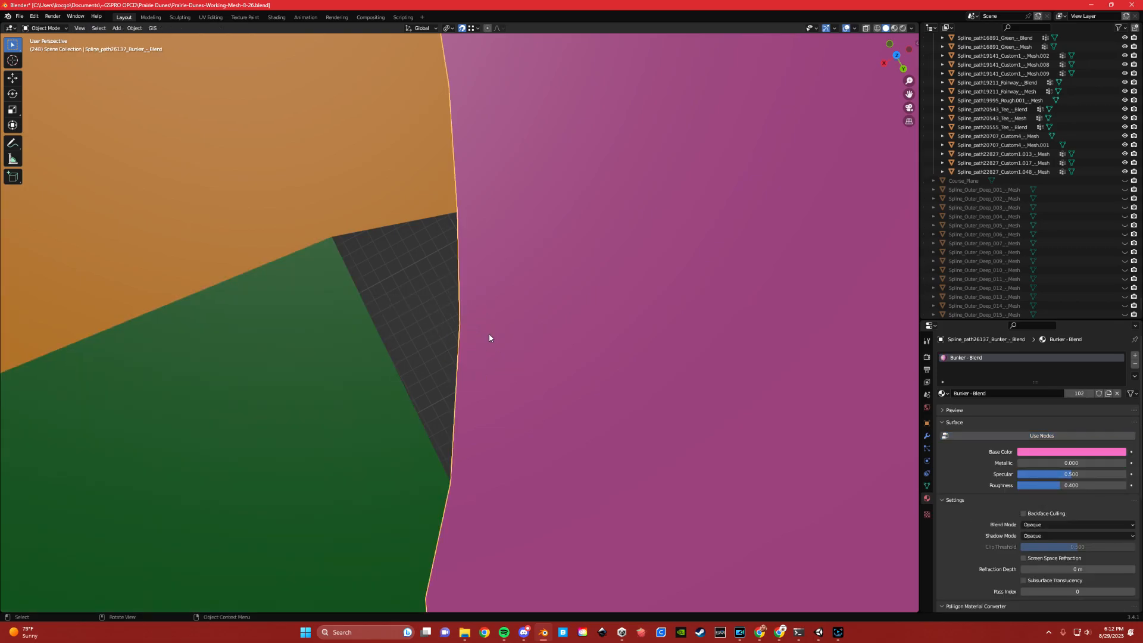
pyautogui.press('Tab')
pyautogui.click(434, 334)
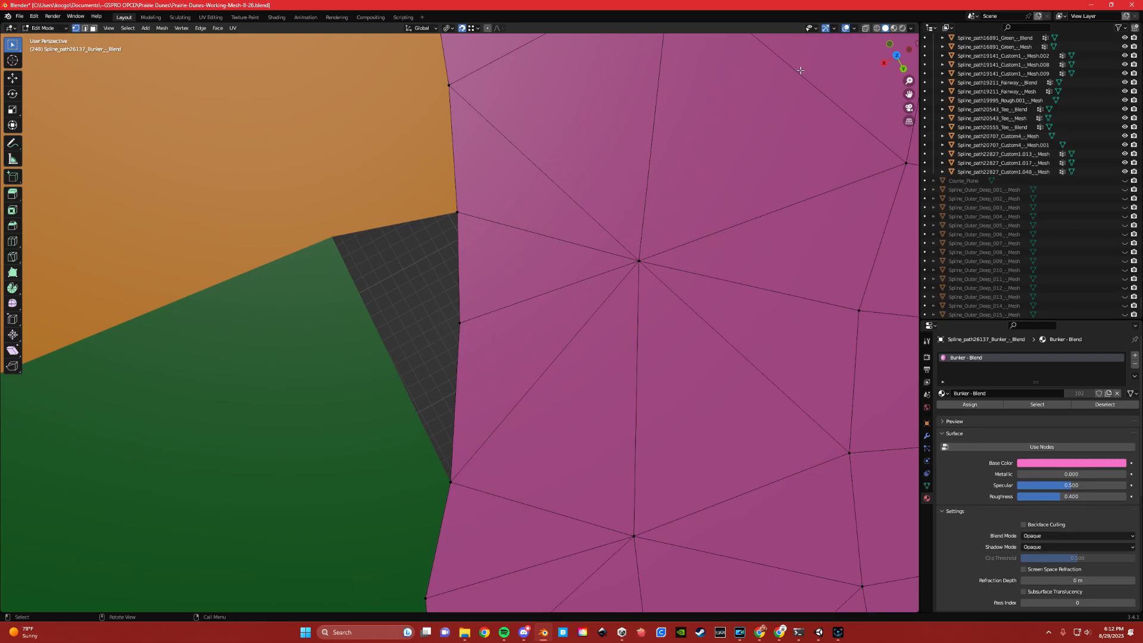
pyautogui.click(866, 28)
pyautogui.click(866, 29)
pyautogui.click(876, 28)
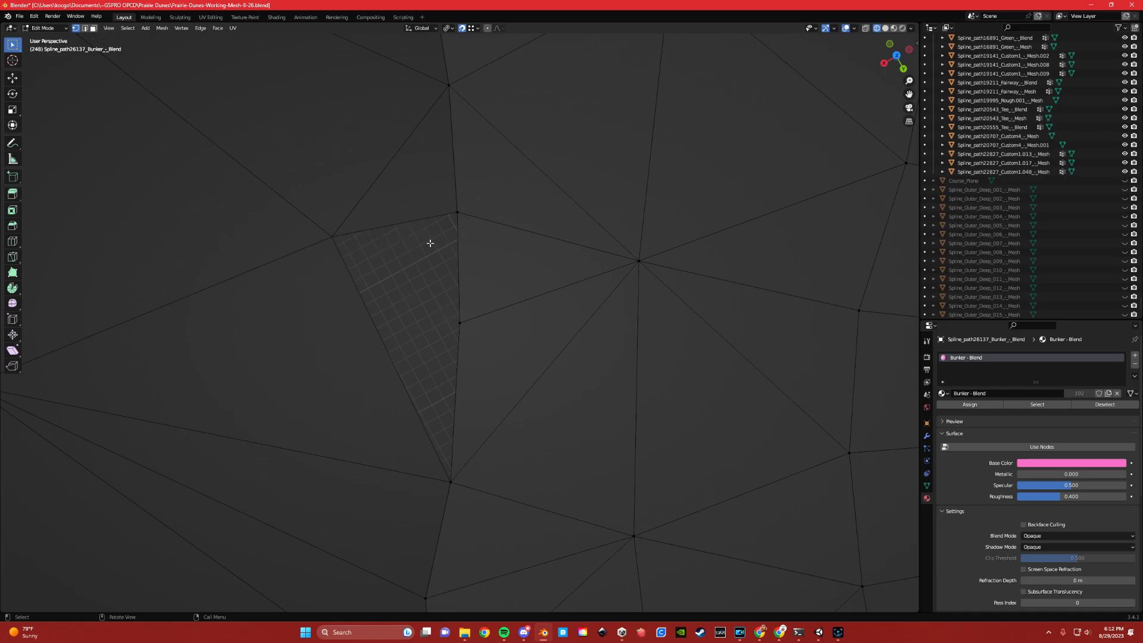
pyautogui.click(885, 28)
pyautogui.hotkey('ctrl', 'Tab')
pyautogui.click(401, 177)
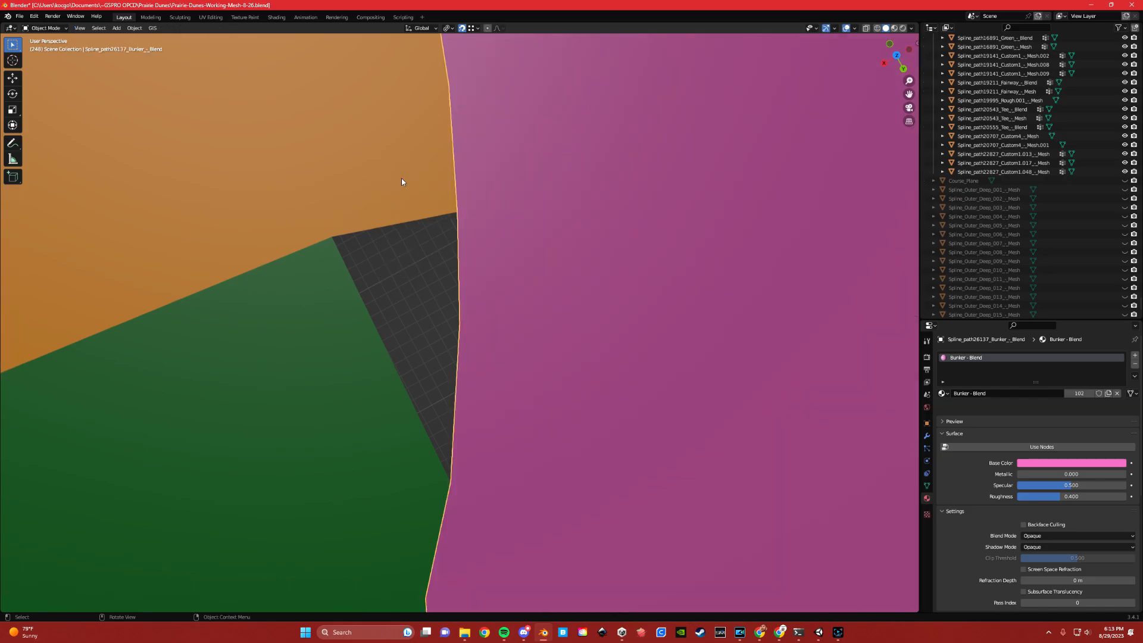
# Step: Extrude the Rough mesh's upper corner vertex to the Custom1 corner on the bunker ring
pyautogui.click(313, 332)
pyautogui.hotkey('ctrl', 'Tab')
pyautogui.click(324, 334)
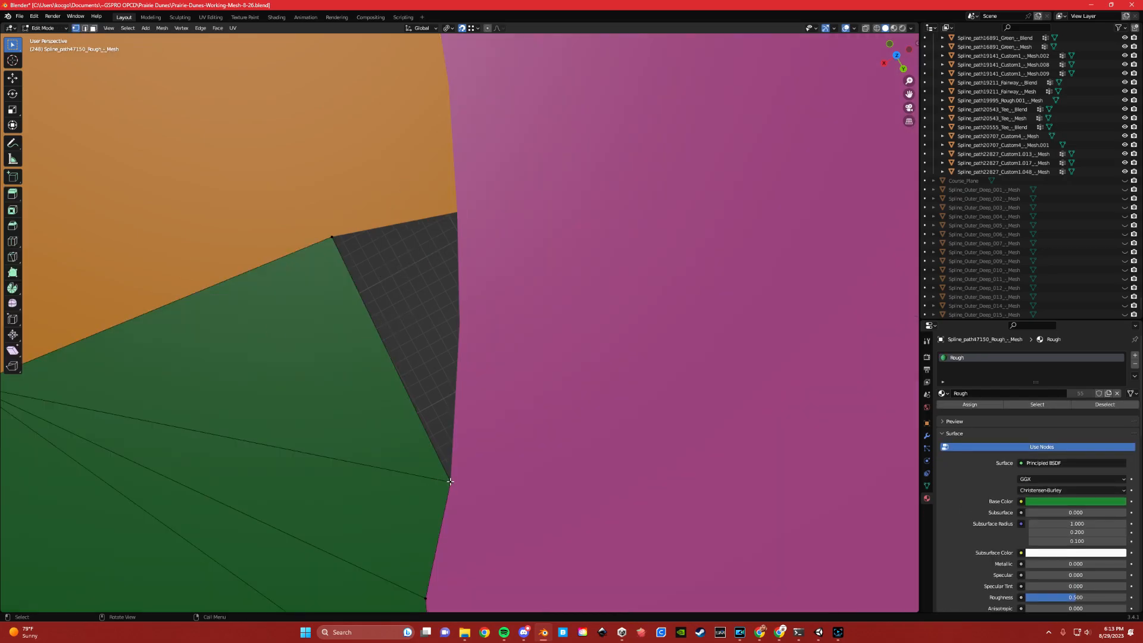
pyautogui.click(332, 237)
pyautogui.press('e')
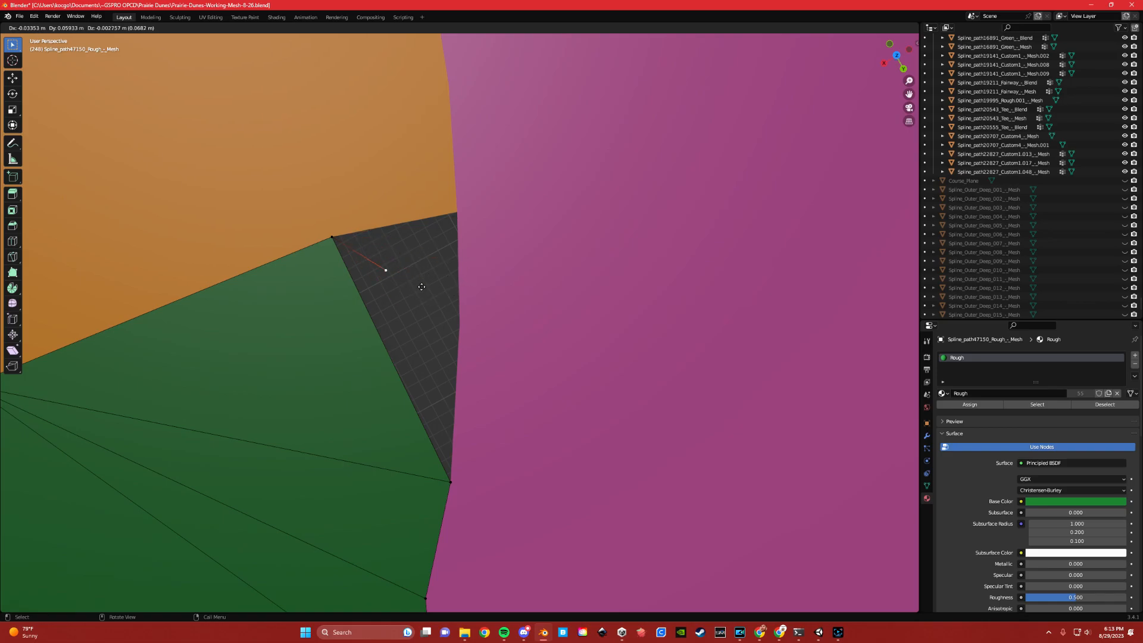
pyautogui.click(457, 212)
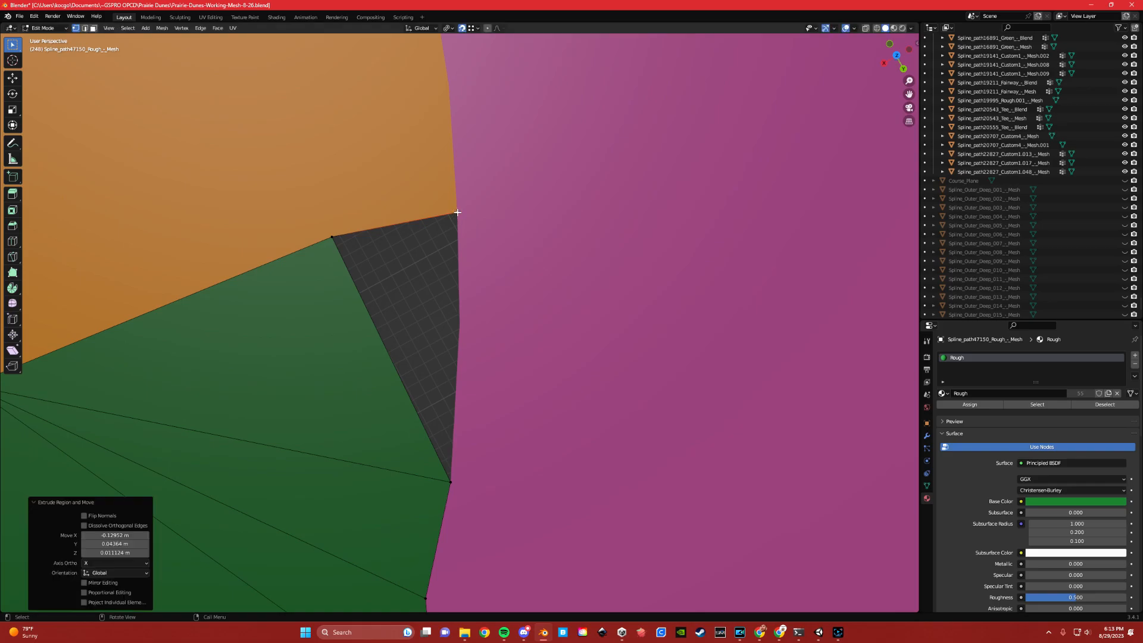
# Step: Extrude the Rough corner vertex along the bunker ring through the middle ring vertex to the existing Rough vertex below
pyautogui.press('e')
pyautogui.click(452, 324)
pyautogui.press('e')
pyautogui.click(448, 483)
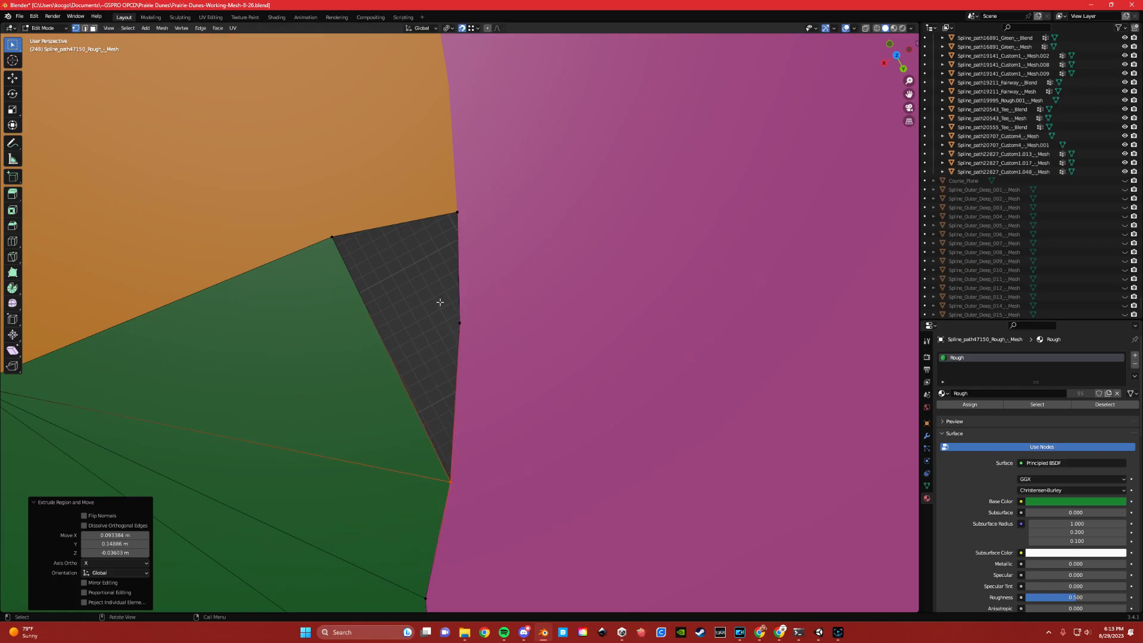
# Step: Try to connect the Rough vertex on the Custom1 edge to the gap's middle ring vertex
pyautogui.click(330, 236)
pyautogui.keyDown('shift'); pyautogui.click(460, 323); pyautogui.keyUp('shift')
pyautogui.press('w')
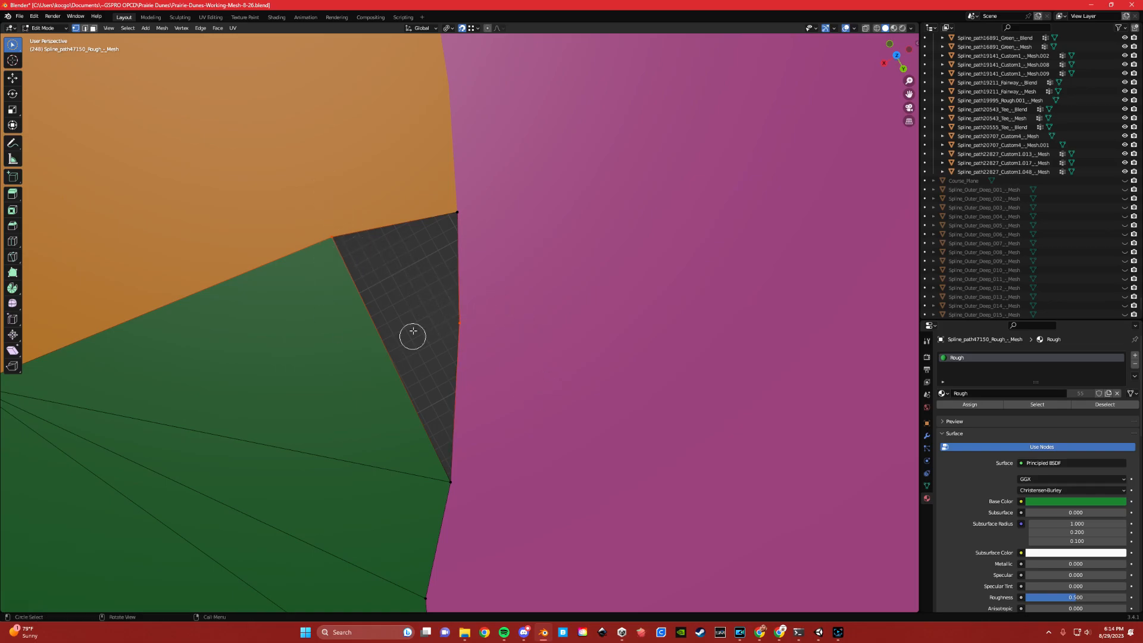
pyautogui.press('j')
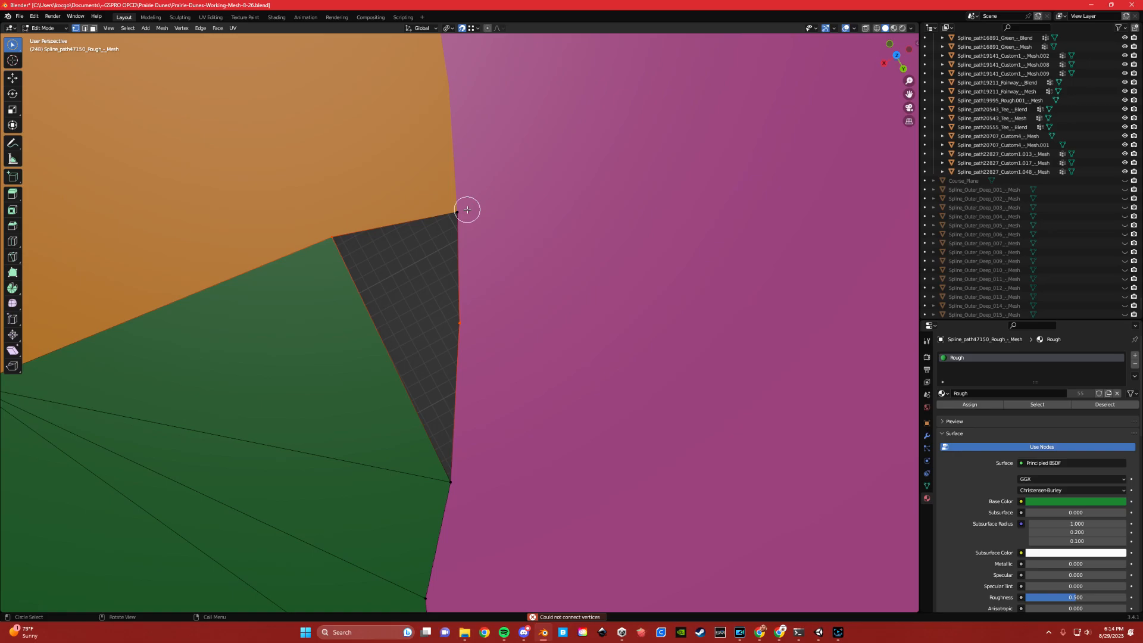
# Step: Fill the open Rough corner with two faces between the Custom1 edge and the bunker ring vertices
pyautogui.click(468, 209)
pyautogui.keyDown('shift'); pyautogui.click(328, 232); pyautogui.keyUp('shift')
pyautogui.keyDown('shift'); pyautogui.click(463, 313); pyautogui.keyUp('shift')
pyautogui.press('f')
pyautogui.moveTo(348, 245)
pyautogui.mouseDown()
pyautogui.moveTo(345, 269)
pyautogui.moveTo(461, 422)
pyautogui.moveTo(463, 328)
pyautogui.mouseUp()
pyautogui.press('f')
pyautogui.click(589, 395)
pyautogui.scroll(-6, 588, 396)
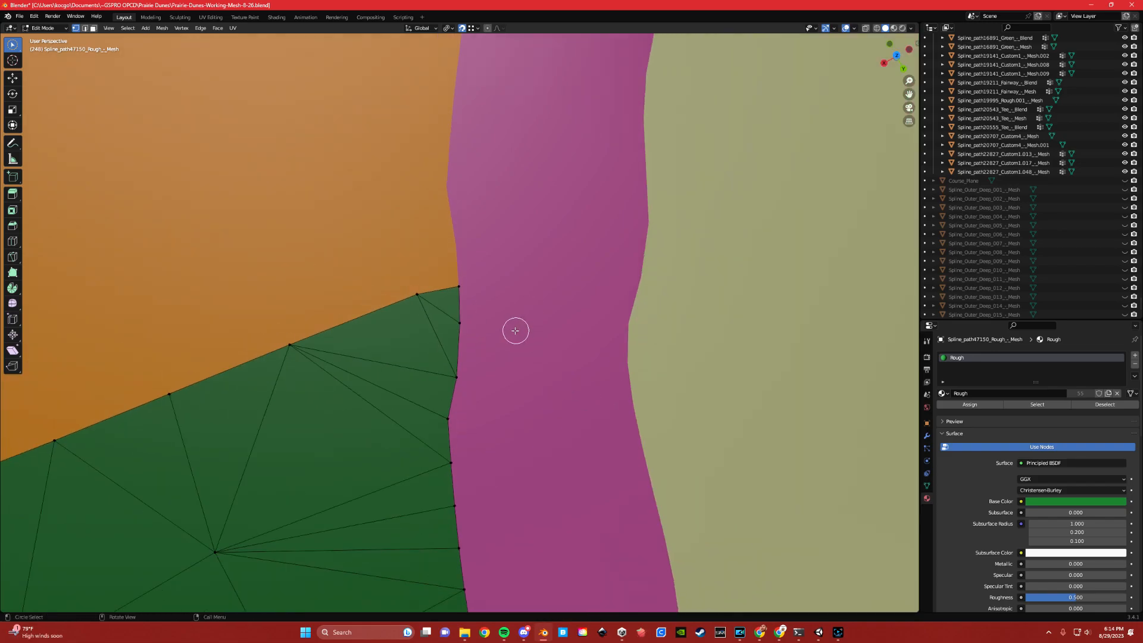
pyautogui.scroll(6, 507, 333)
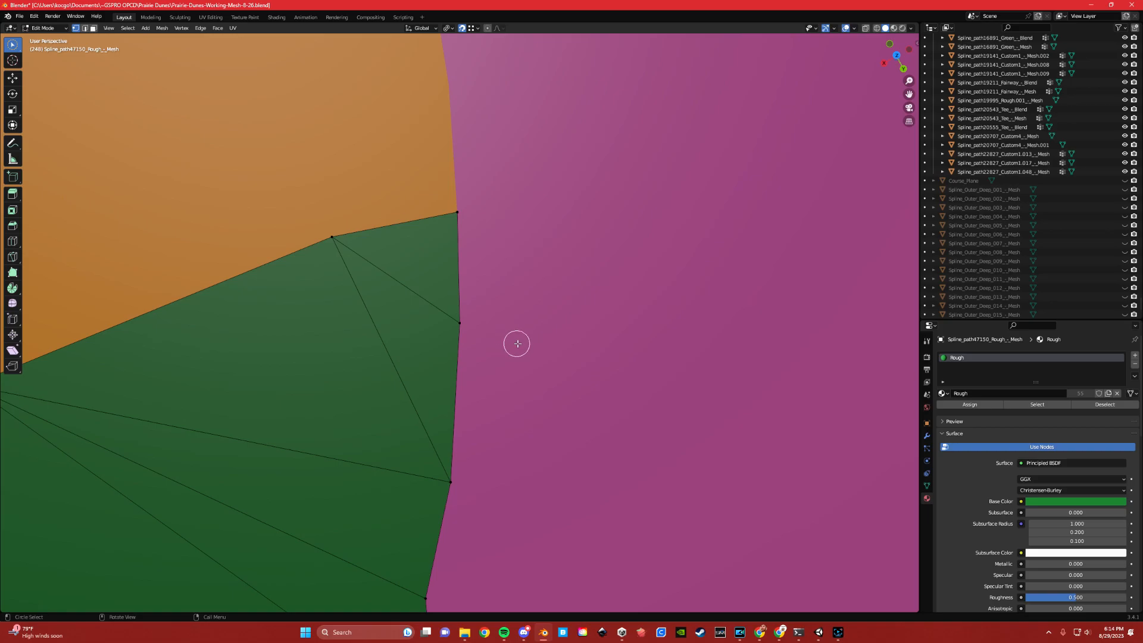
# Step: Undo the face fills in the Rough corner gap
pyautogui.hotkey('ctrl', 'z')
pyautogui.hotkey('ctrl', 'z')
pyautogui.hotkey('ctrl', 'z')
pyautogui.hotkey('ctrl', 'z')
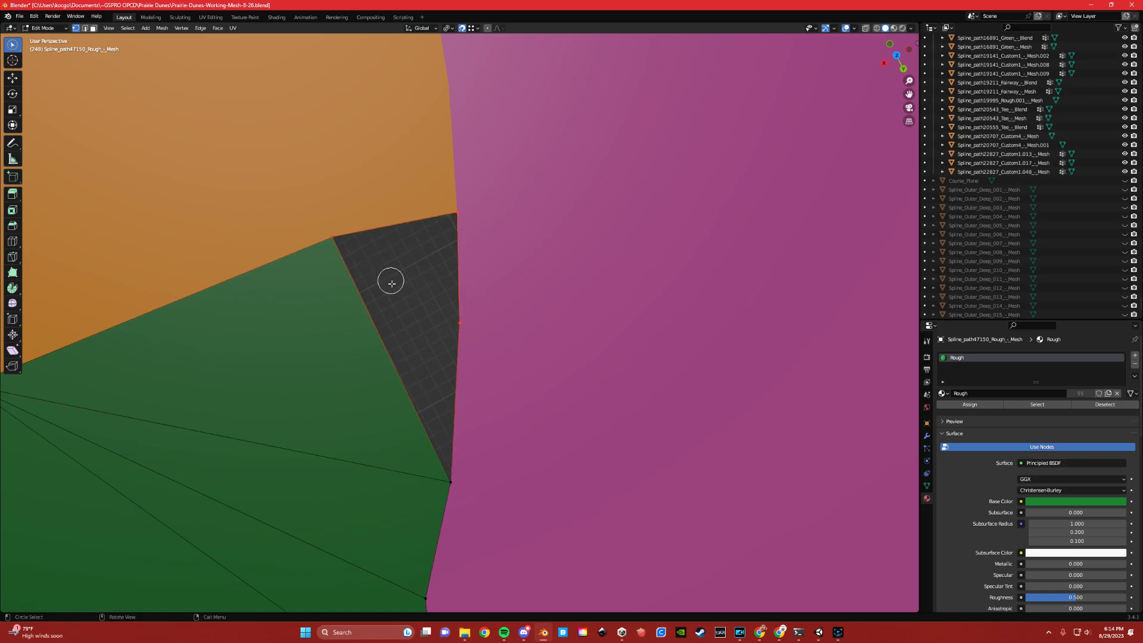
# Step: Delete the Rough vertex on the Custom1 edge beside the gap, together with its adjoining triangular face
pyautogui.scroll(-3, 462, 339)
pyautogui.scroll(3, 461, 350)
pyautogui.press('Tab')
pyautogui.click(529, 357)
pyautogui.press('f')
pyautogui.press('x')
pyautogui.click(282, 340)
# Step: Try to connect the Rough vertices across the enlarged gap along the Custom1 edge
pyautogui.scroll(-4, 369, 342)
pyautogui.press('Tab')
pyautogui.click(352, 329)
pyautogui.moveTo(180, 353)
pyautogui.mouseDown()
pyautogui.moveTo(452, 252)
pyautogui.moveTo(461, 430)
pyautogui.moveTo(402, 434)
pyautogui.mouseUp()
pyautogui.moveTo(388, 274); pyautogui.dragTo(170, 358)
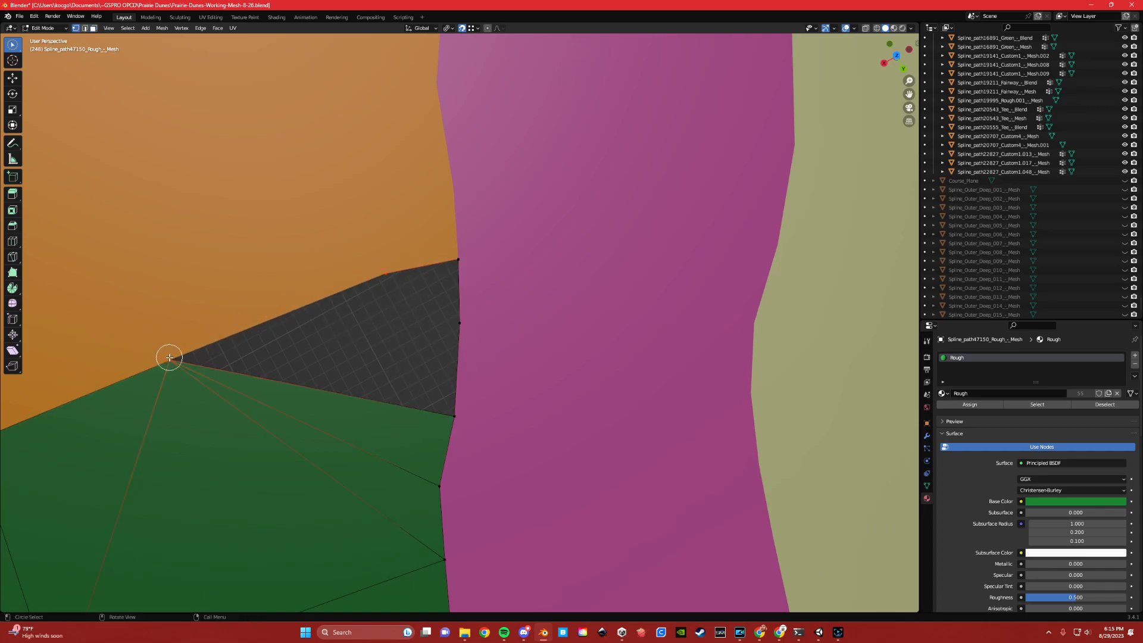
pyautogui.press('j')
# Step: Extrude the upper ring corner along the Custom1 edge through its intermediate vertex to the nearest remaining Rough boundary vertex
pyautogui.click(381, 274)
pyautogui.press('e')
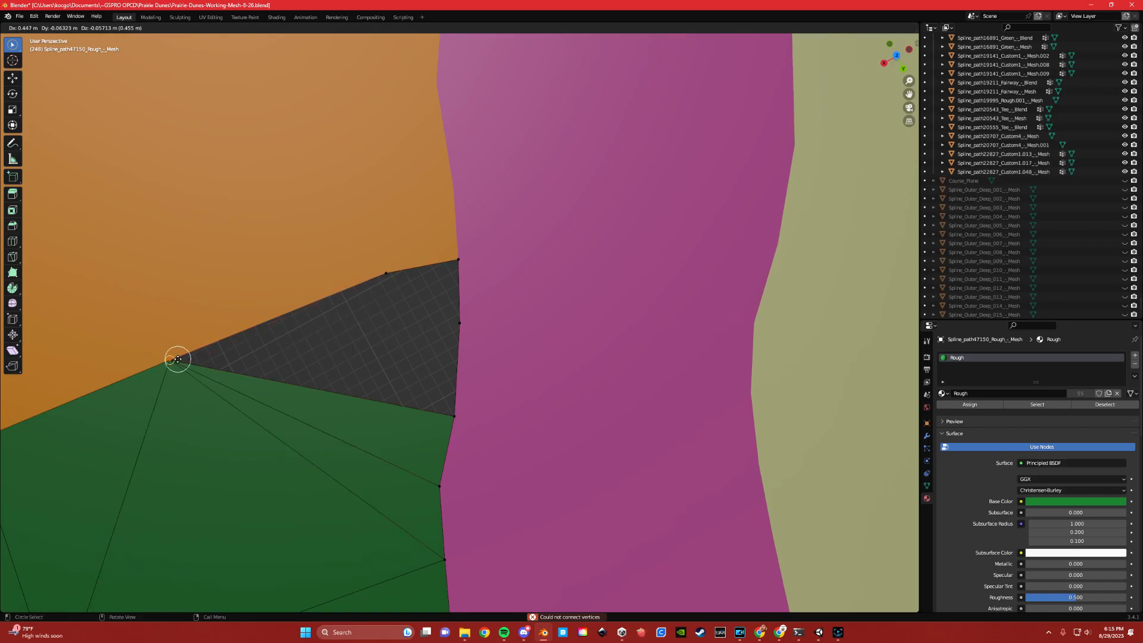
pyautogui.click(177, 359)
# Step: Select all vertices around the Rough corner gap and fill them with a single face
pyautogui.moveTo(387, 275)
pyautogui.mouseDown()
pyautogui.moveTo(199, 352)
pyautogui.moveTo(406, 421)
pyautogui.mouseUp()
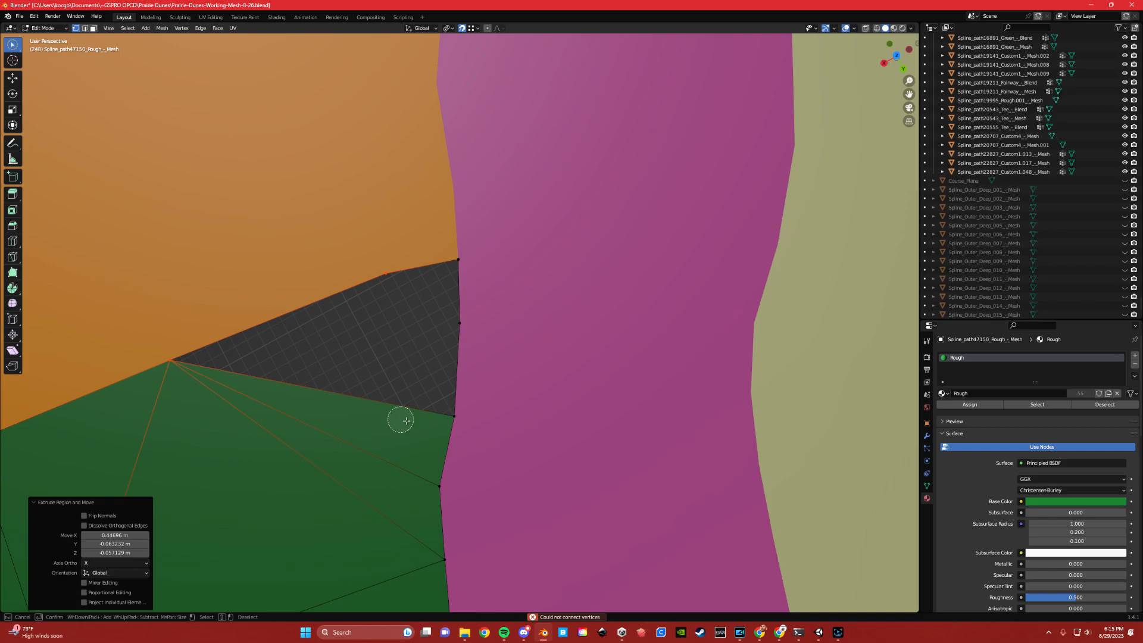
pyautogui.rightClick(463, 280)
pyautogui.press('c')
pyautogui.moveTo(459, 263)
pyautogui.mouseDown()
pyautogui.moveTo(349, 286)
pyautogui.moveTo(163, 359)
pyautogui.moveTo(447, 408)
pyautogui.moveTo(462, 316)
pyautogui.mouseUp()
pyautogui.rightClick(462, 316)
pyautogui.press('f')
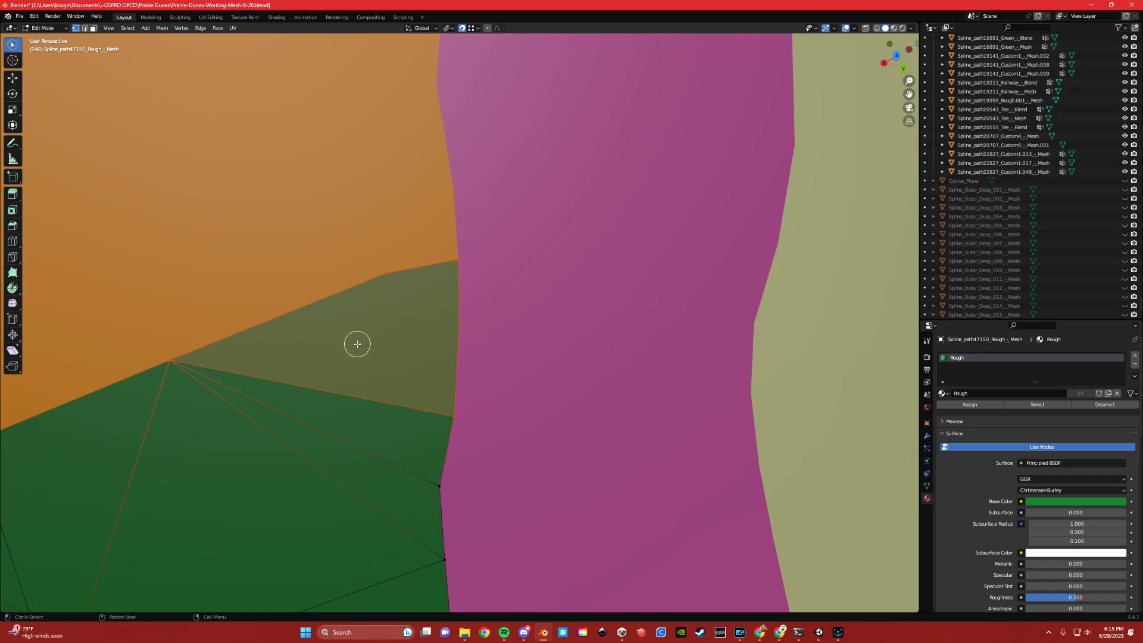
pyautogui.hotkey('alt', 'a')
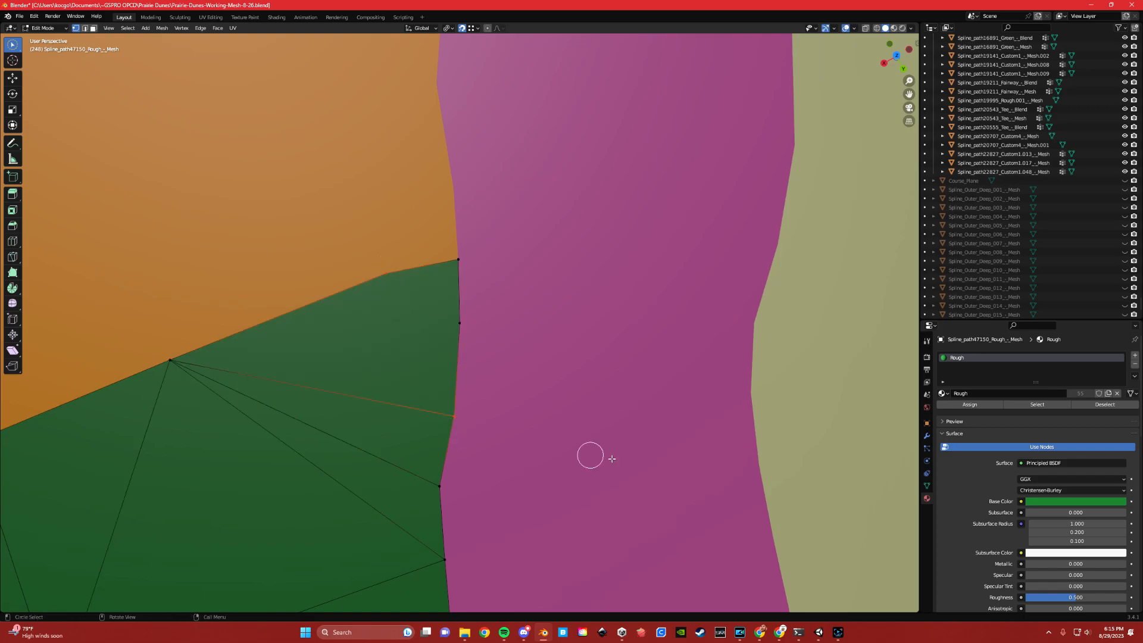
# Step: Split the new Rough face by connecting its intermediate Custom1-edge vertex to the lower and middle ring vertices
pyautogui.press('j')
pyautogui.click(389, 277)
pyautogui.keyDown('shift'); pyautogui.click(469, 321); pyautogui.keyUp('shift')
pyautogui.press('j')
pyautogui.hotkey('alt', 'a')
# Step: Inspect the rebuilt Rough corner beside the bunker ring and switch to Discord to view the shared junction screenshot
pyautogui.scroll(-5, 501, 443)
pyautogui.moveTo(501, 446); pyautogui.dragTo(596, 582, button='middle')
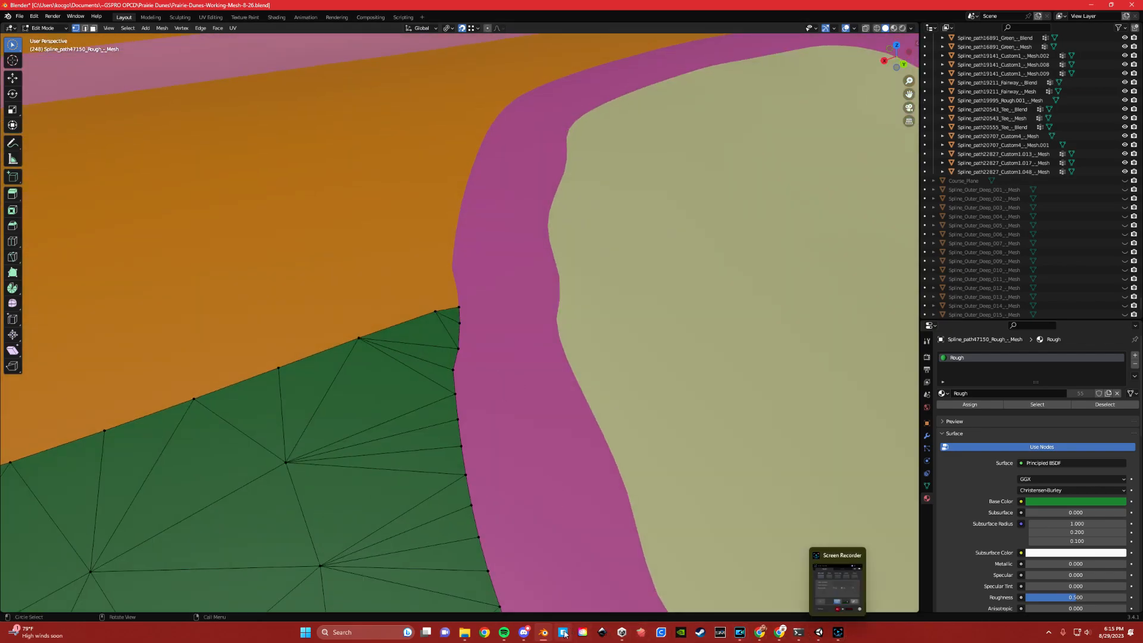
pyautogui.click(523, 632)
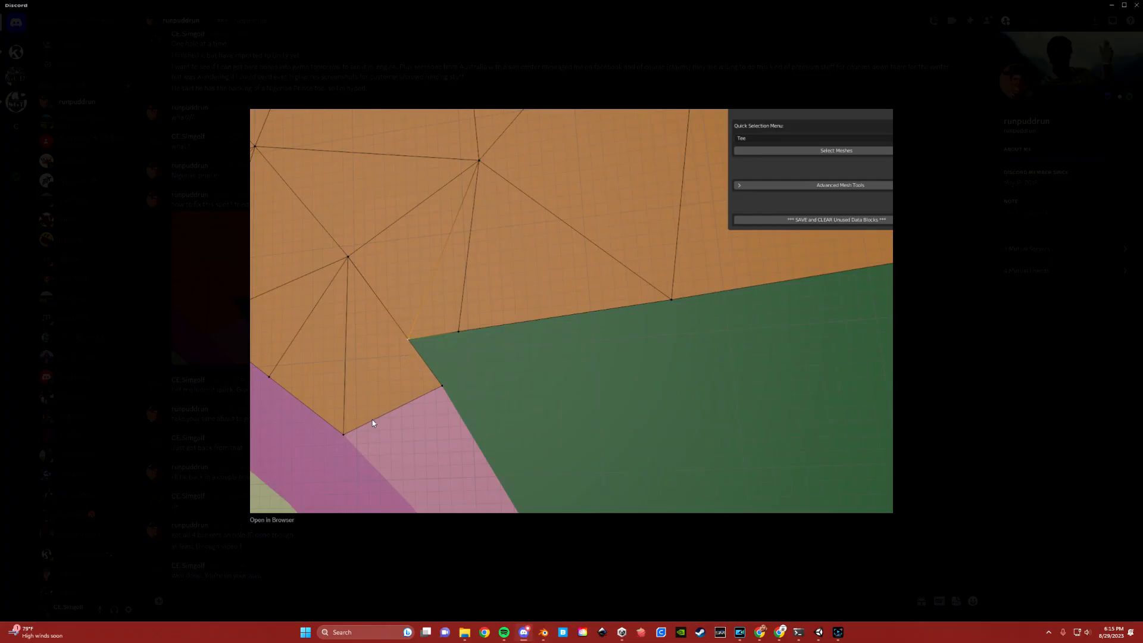